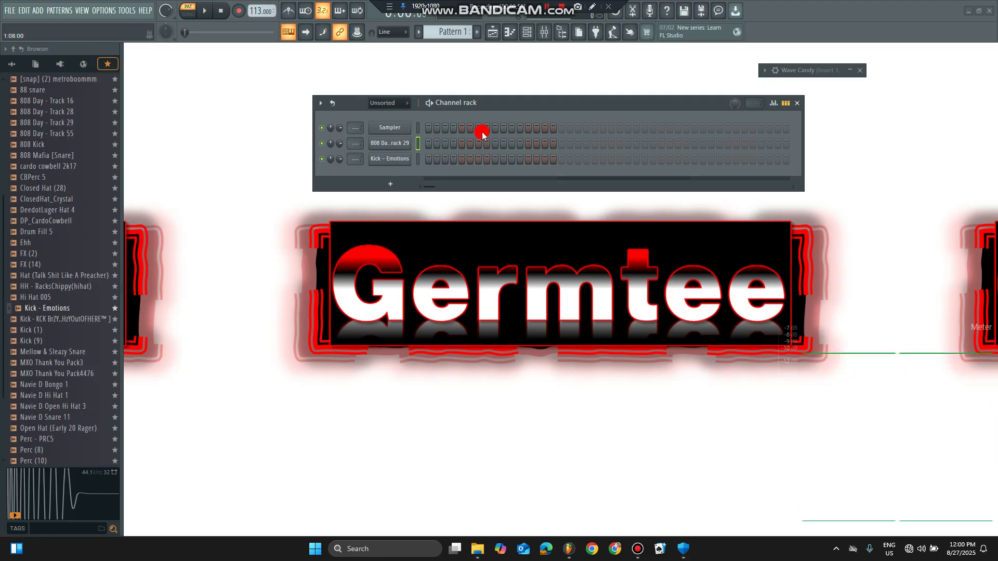
Audition the 808 Day - Track 29 and Kick - Emotions channels in the channel rack
left_click(419, 158)
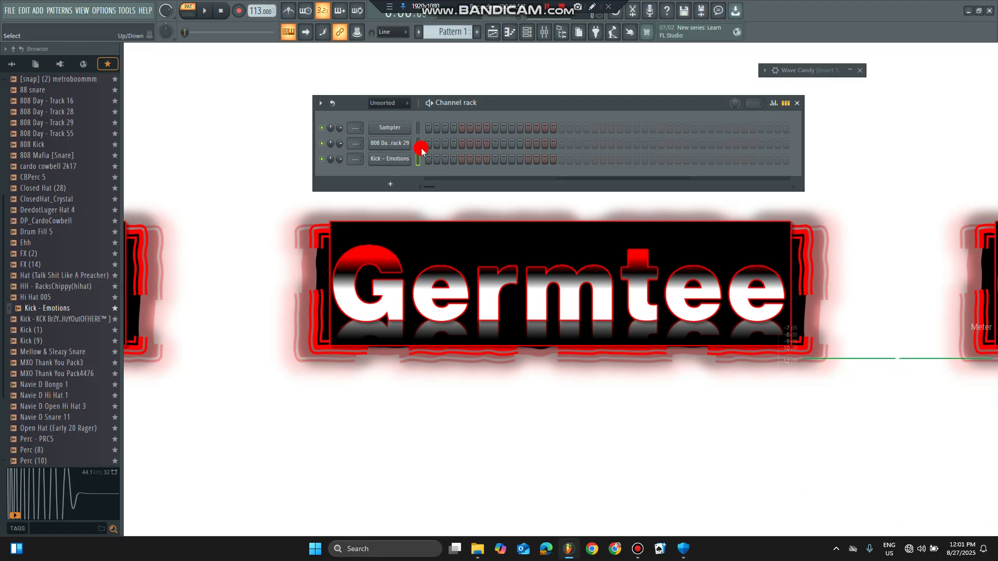
left_click(421, 150)
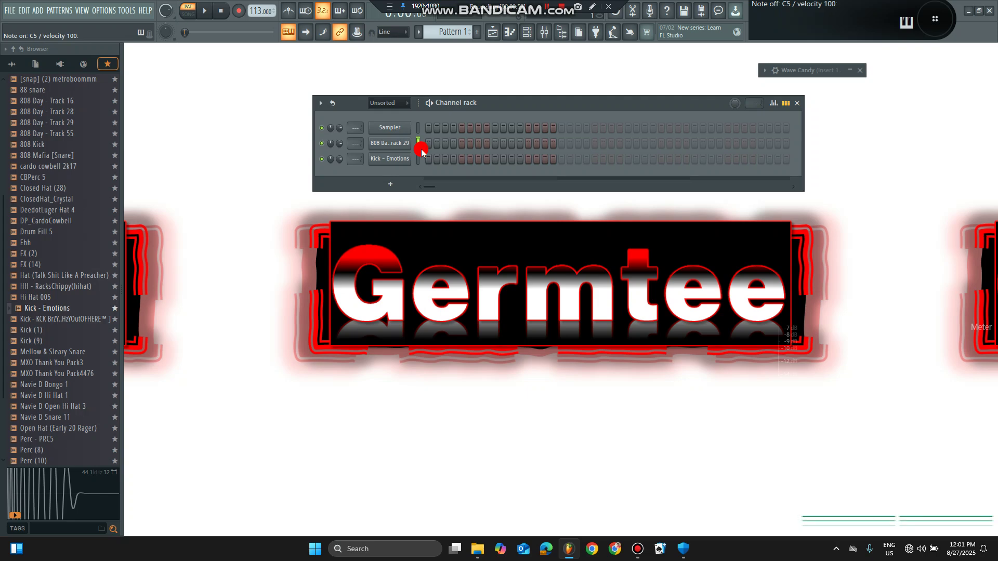
left_click(417, 161)
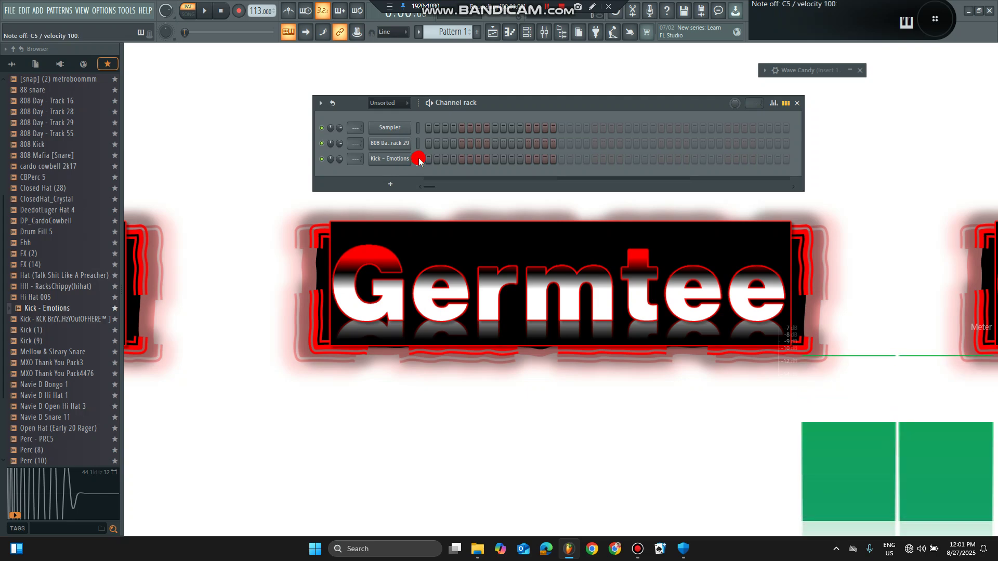
Add hits on steps 1 and 9 for both the Kick - Emotions and 808 Day - Track 29 channels, previewing the pattern
left_click(428, 159)
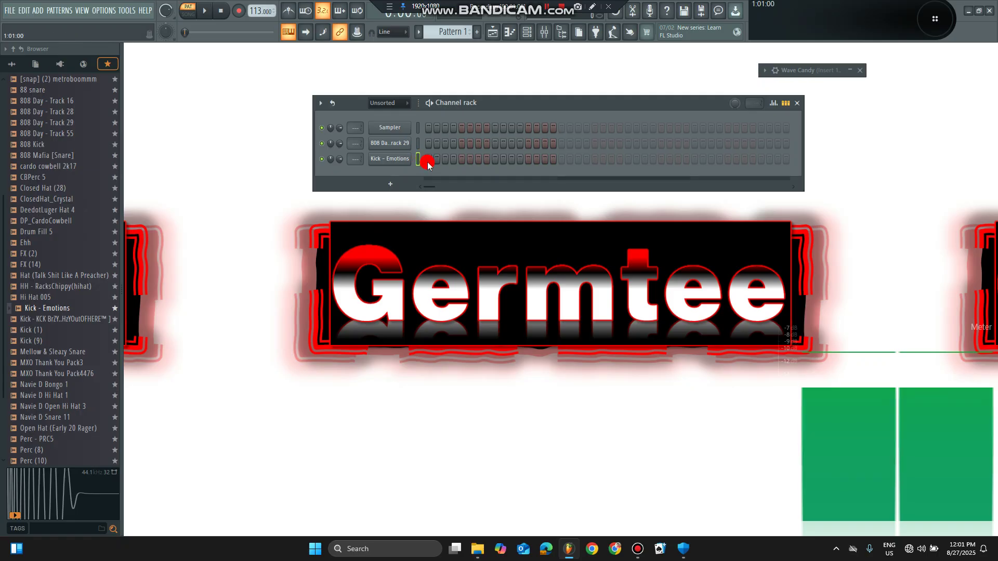
left_click(428, 144)
key("space")
left_click(495, 159)
left_click(493, 144)
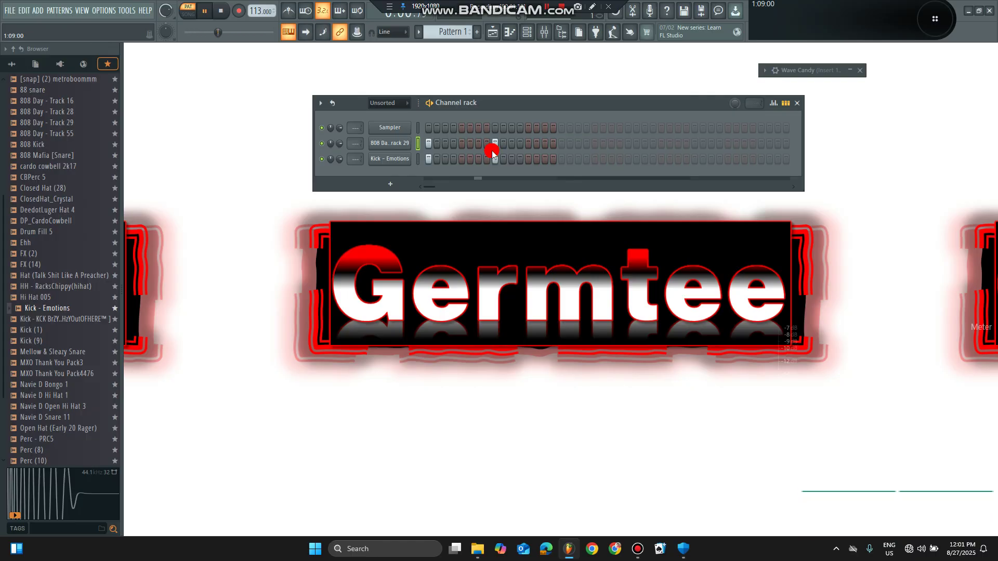
key("space")
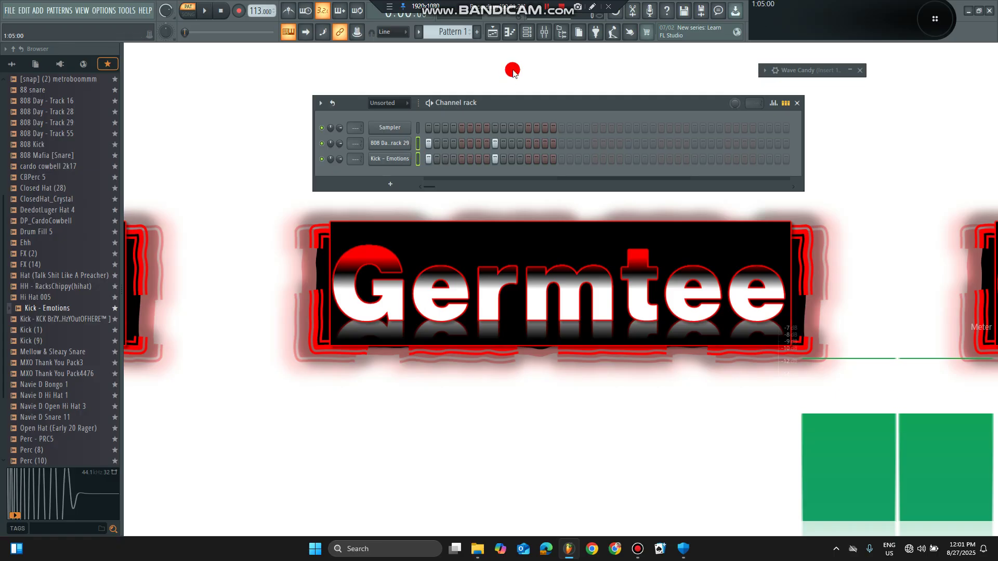
Route the selected 808 and kick channels to consecutive mixer tracks starting from Insert 1, and play the pattern to check the routing
left_click(549, 34)
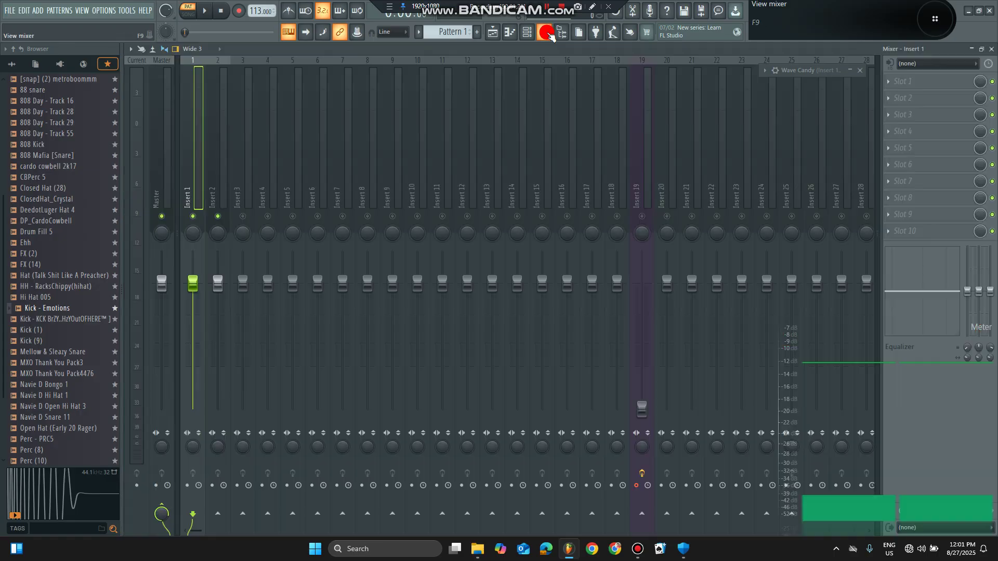
right_click(197, 172)
mouse_move(260, 173)
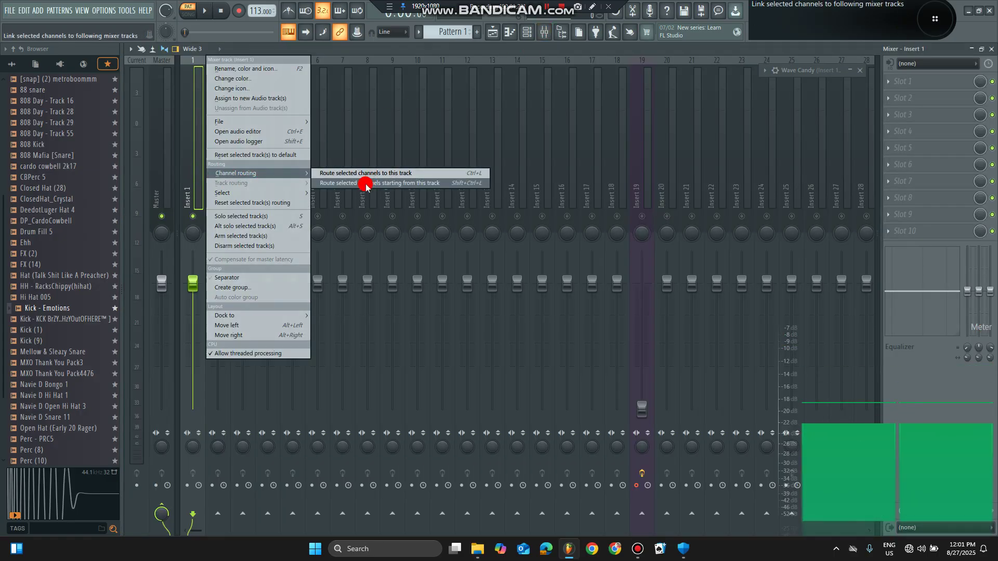
left_click(194, 175)
right_click(194, 177)
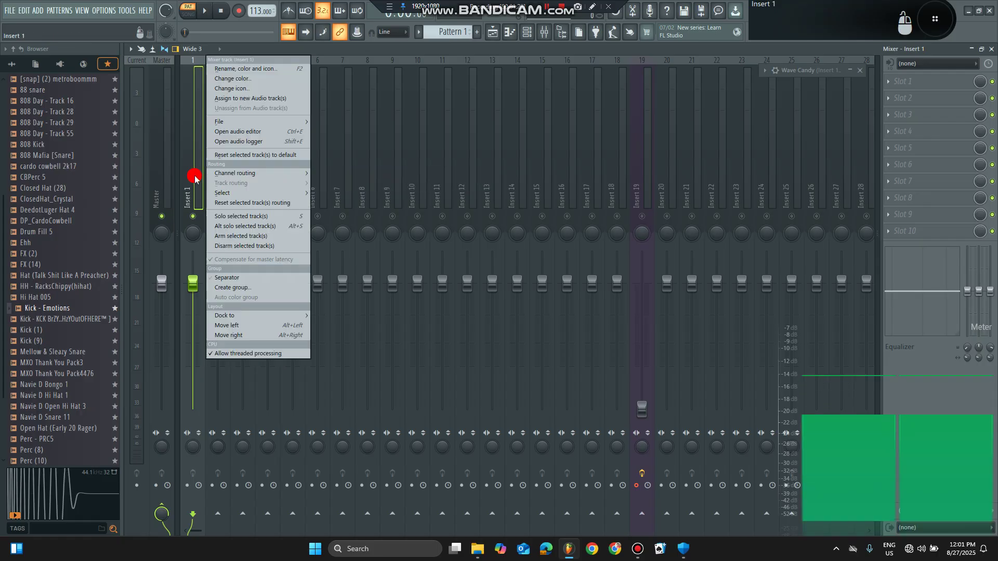
mouse_move(241, 173)
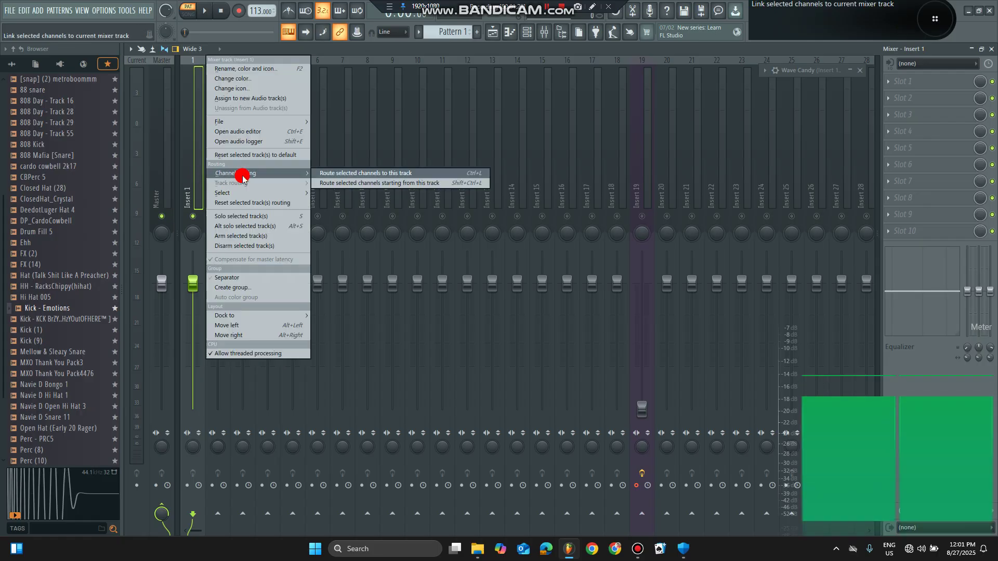
left_click(329, 185)
key("space")
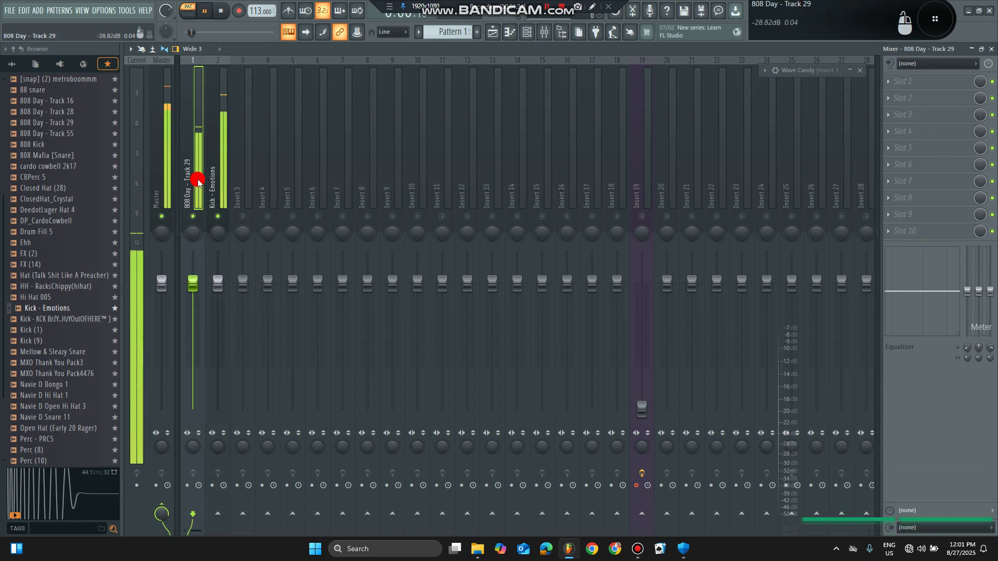
key("space")
Sidechain the Kick - Emotions mixer track to the 808 Day - Track 29 mixer track
left_click(214, 189)
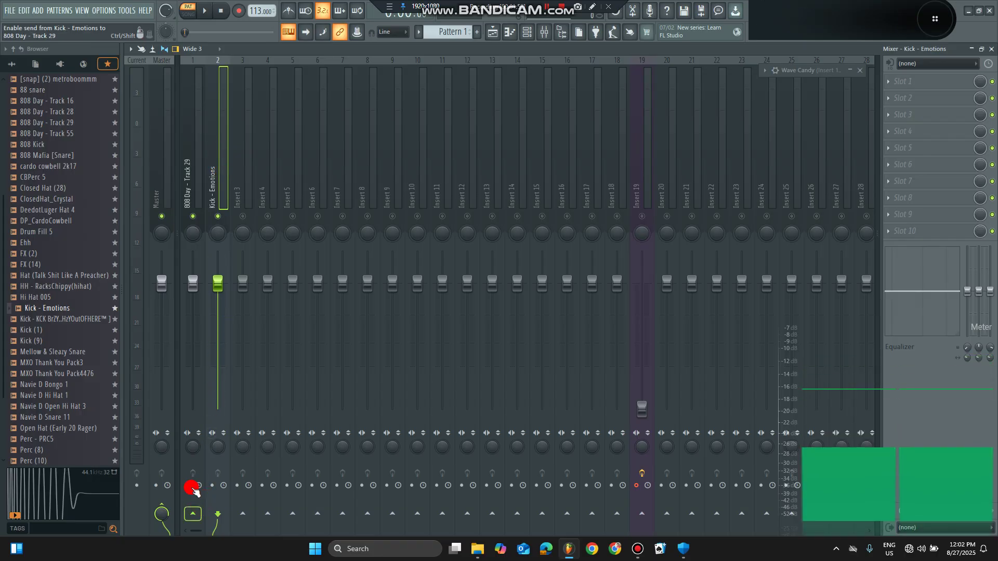
left_click(195, 514)
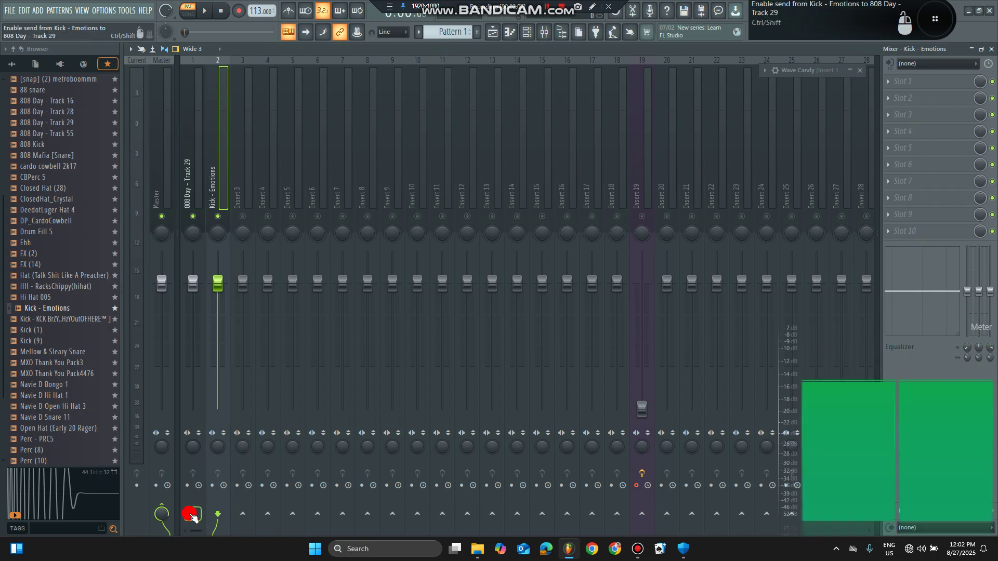
right_click(190, 516)
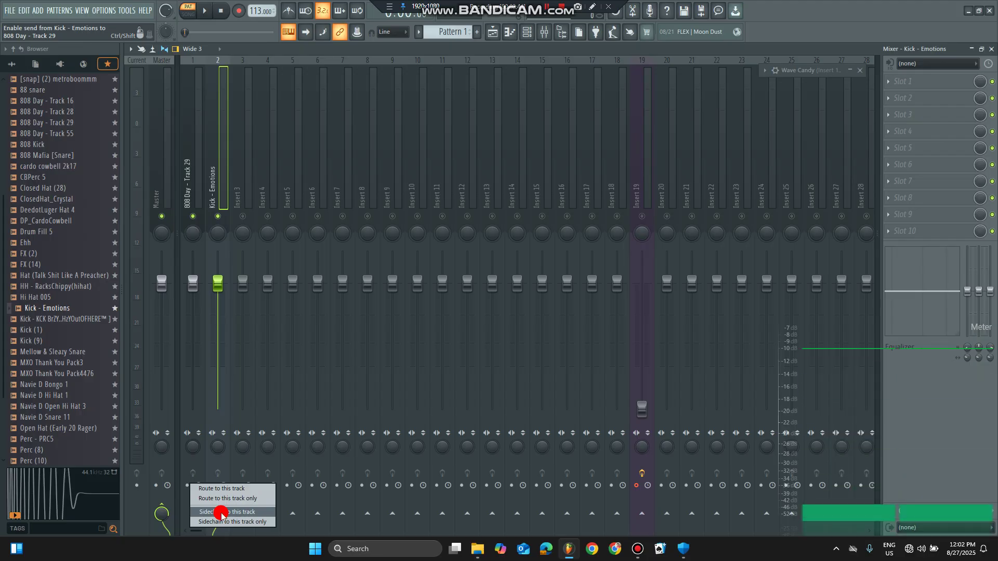
left_click(221, 512)
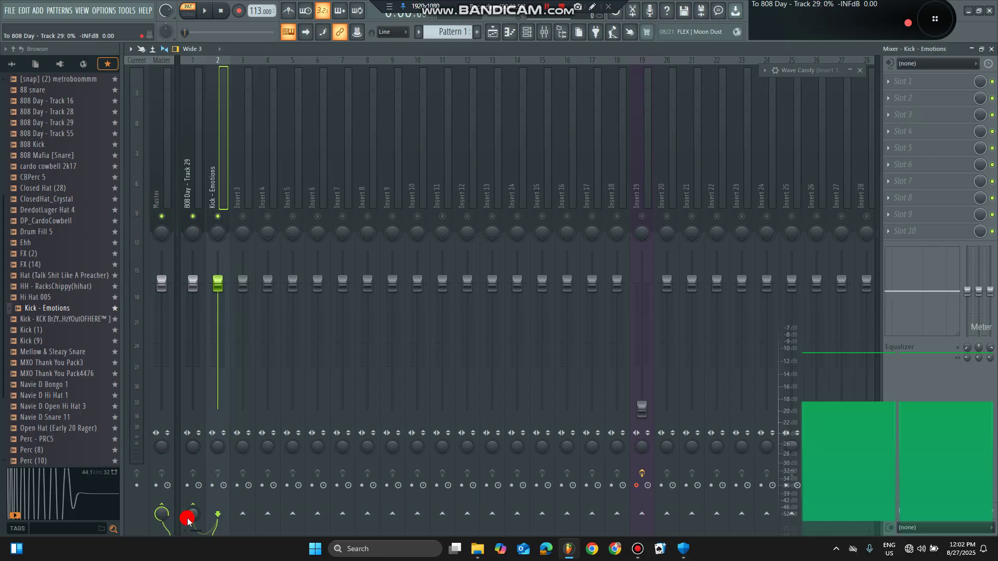
Load Fruity Limiter in the first effect slot of the 808 Day - Track 29 mixer track and reposition its window
left_click(190, 197)
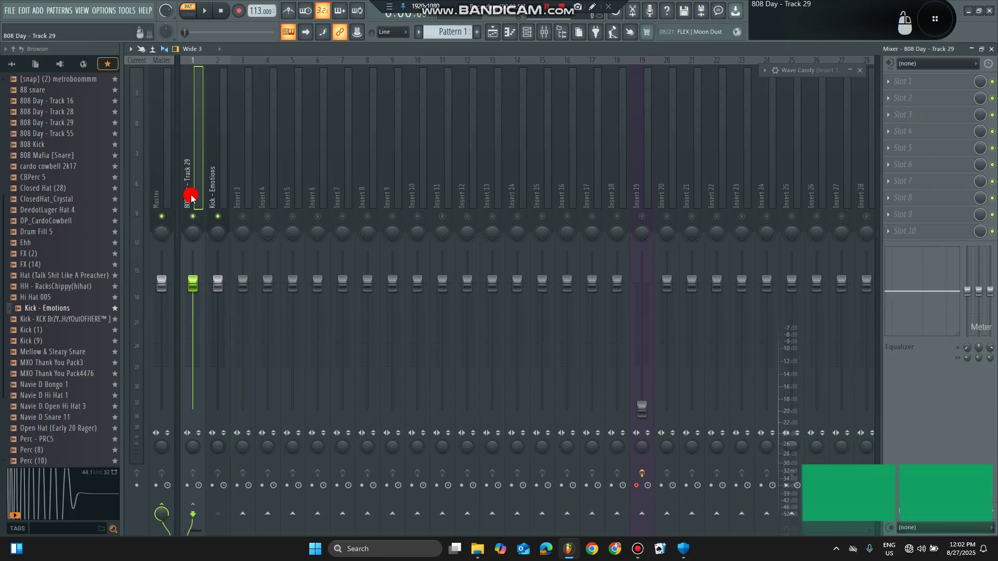
left_click(892, 81)
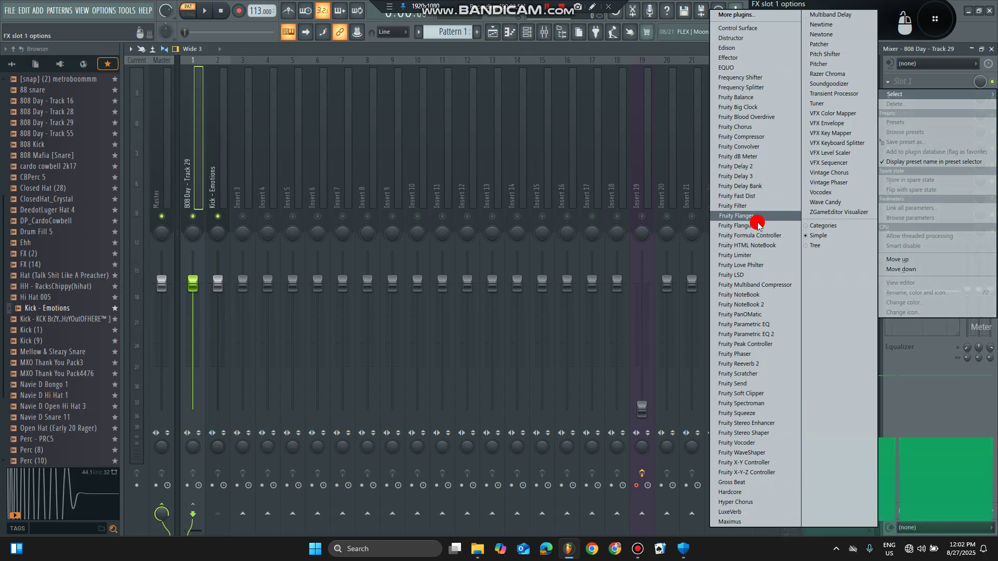
left_click(752, 255)
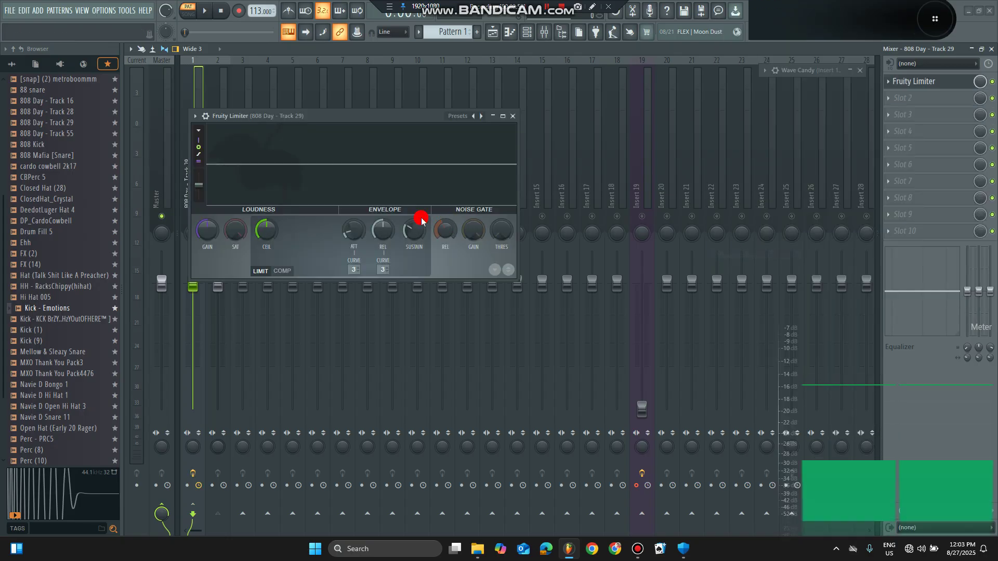
left_click_drag(450, 117, 461, 116)
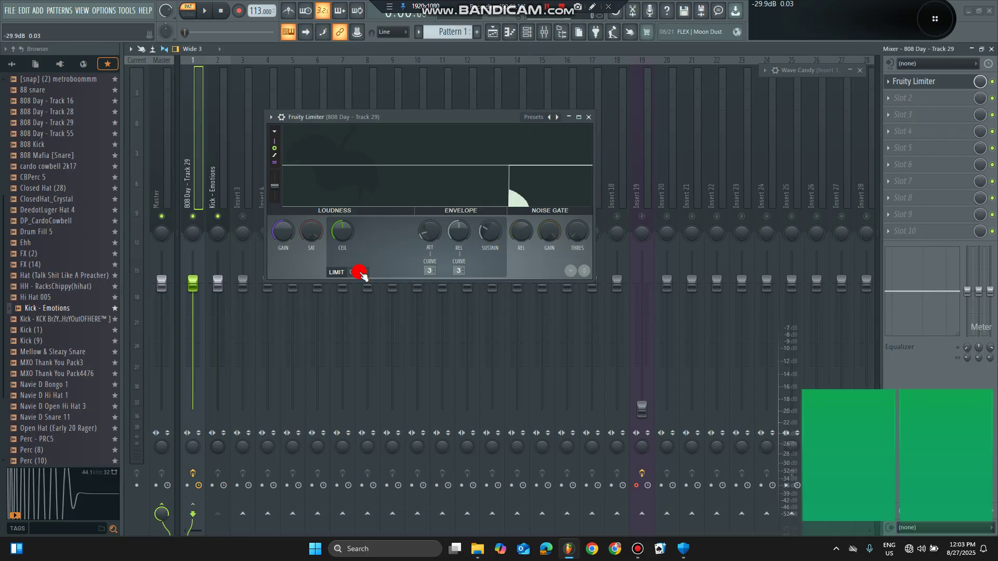
Switch Fruity Limiter to compressor mode and set its sidechain input to Kick - Emotions
left_click(361, 273)
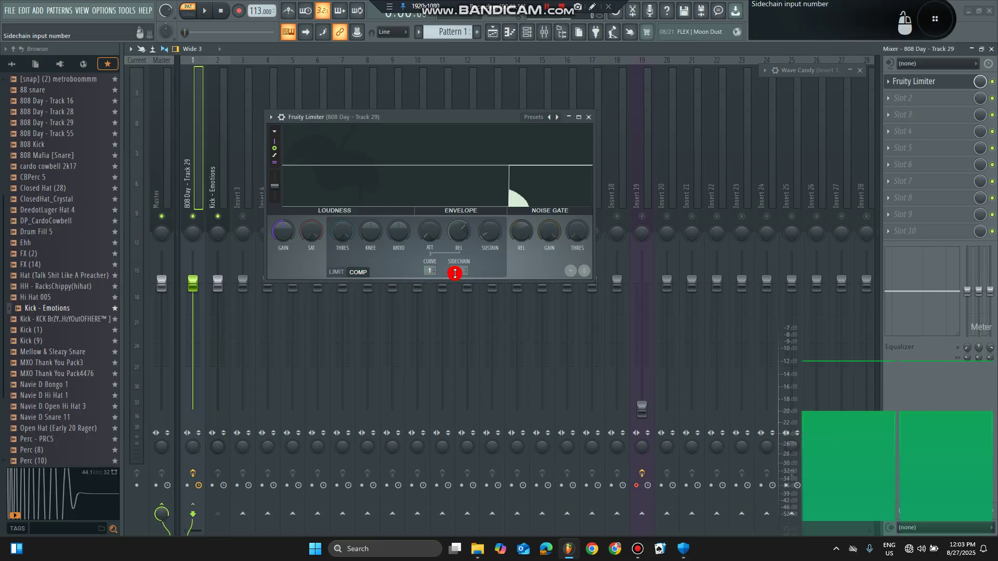
left_click(460, 267)
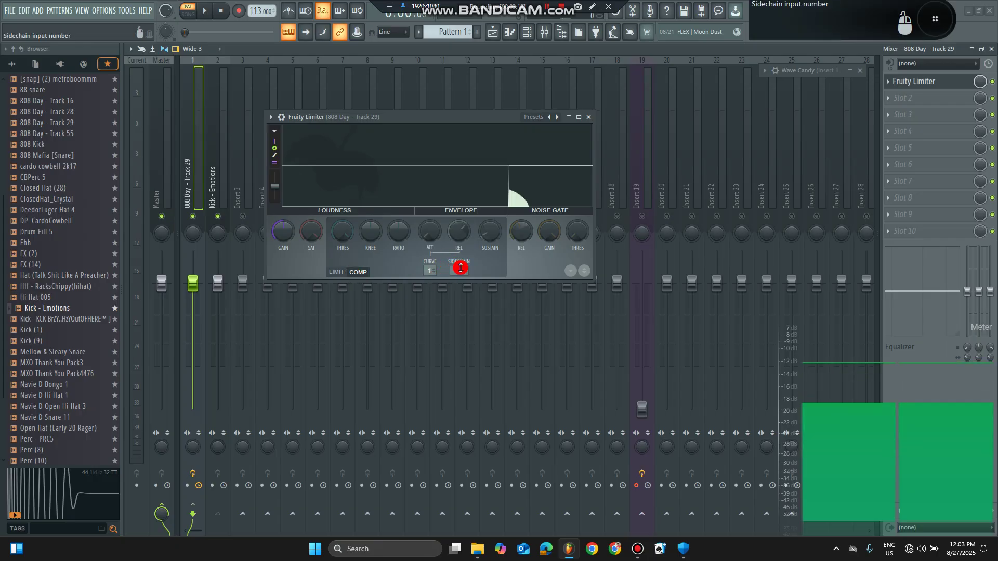
left_click(458, 270)
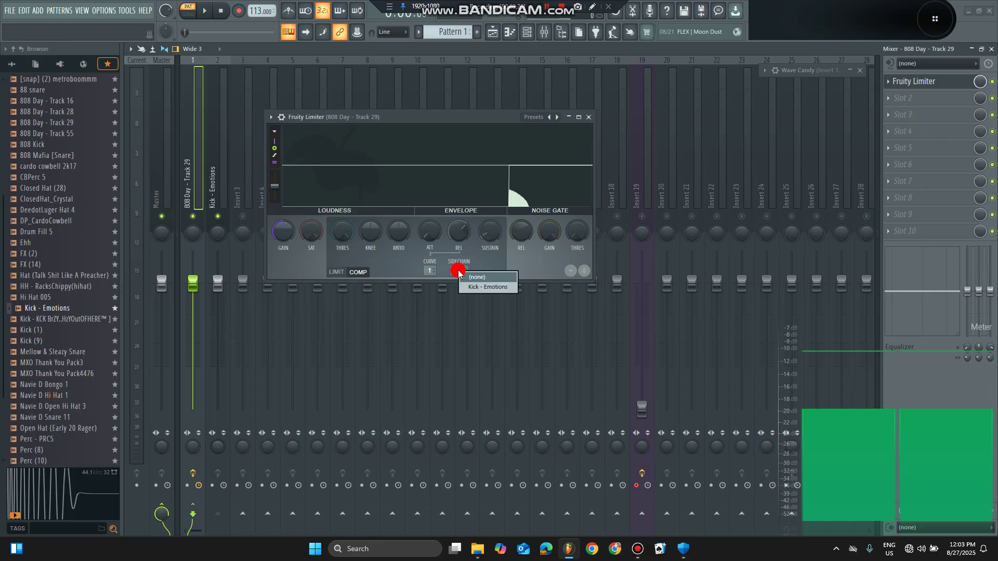
left_click(478, 289)
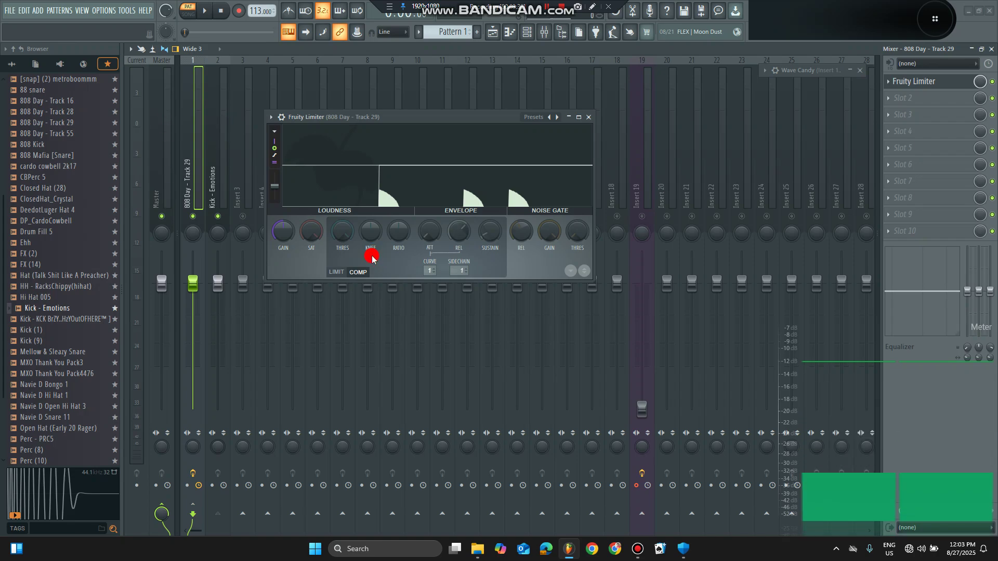
Lower the compressor threshold and play the pattern with the ratio at 1:1
left_click_drag(342, 232, 345, 229)
key("space")
key("space")
left_click(398, 237)
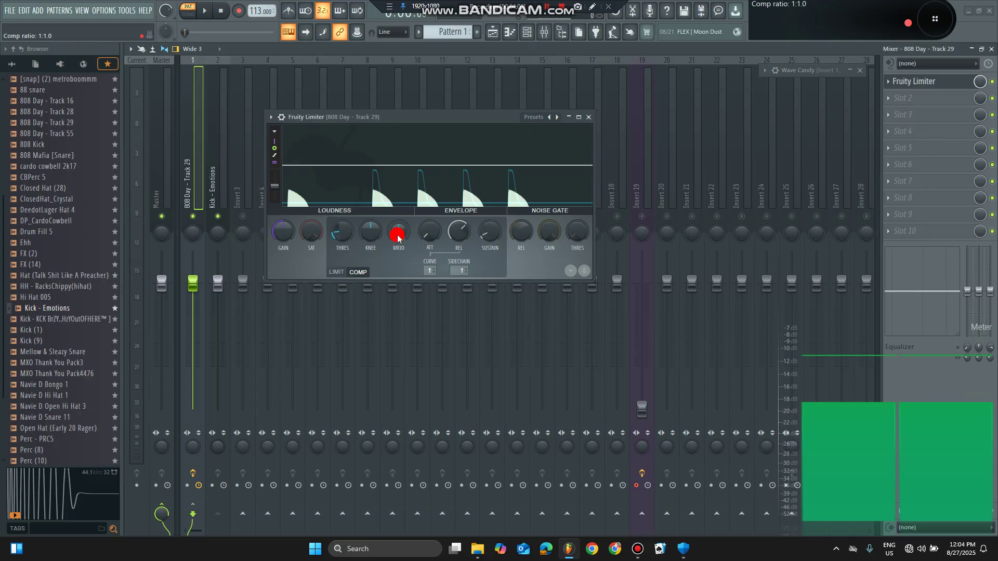
key("space")
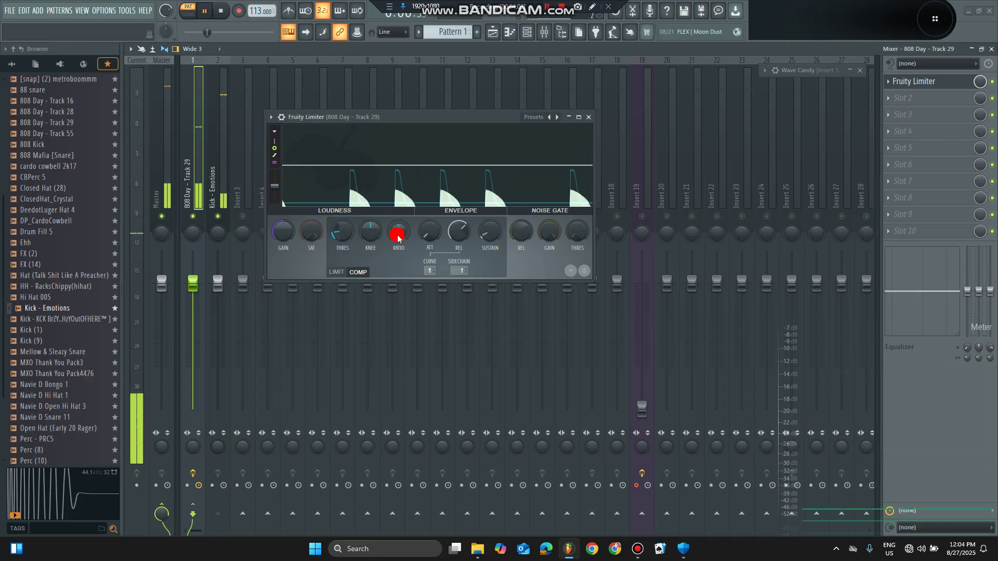
key("space")
Raise the compressor ratio to about 1.5:1 while auditioning the pattern
left_click_drag(402, 237, 402, 243)
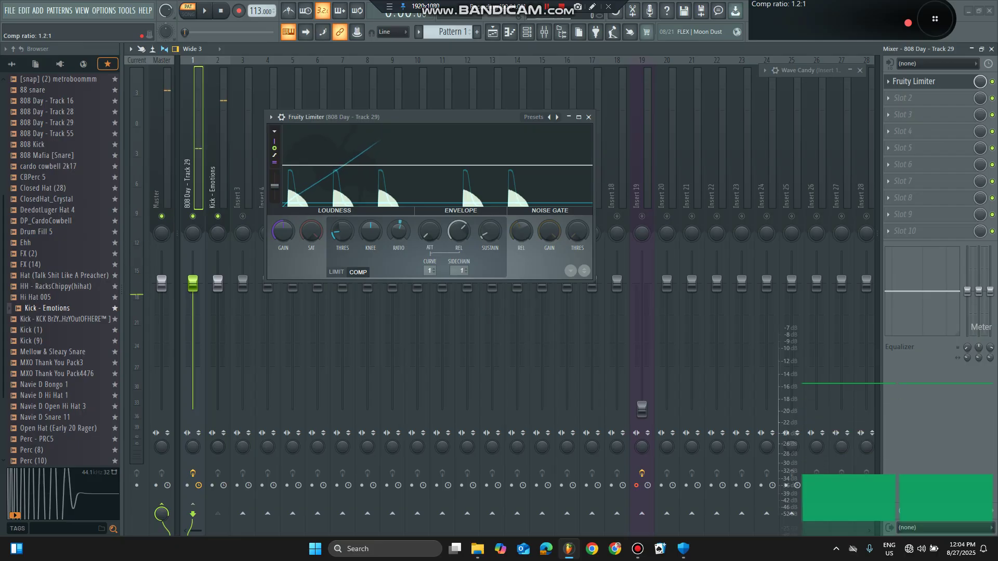
left_click_drag(402, 242, 403, 241)
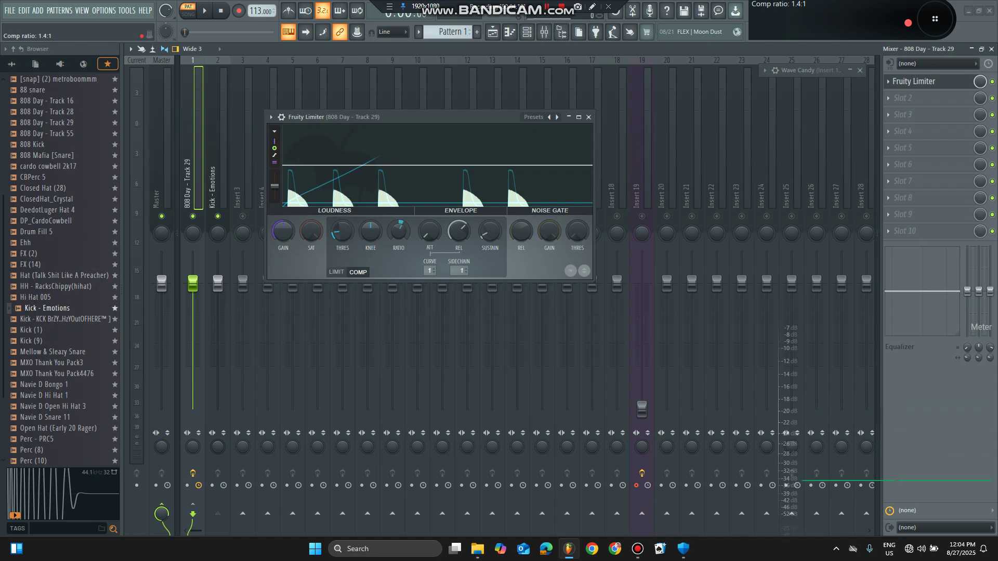
key("space")
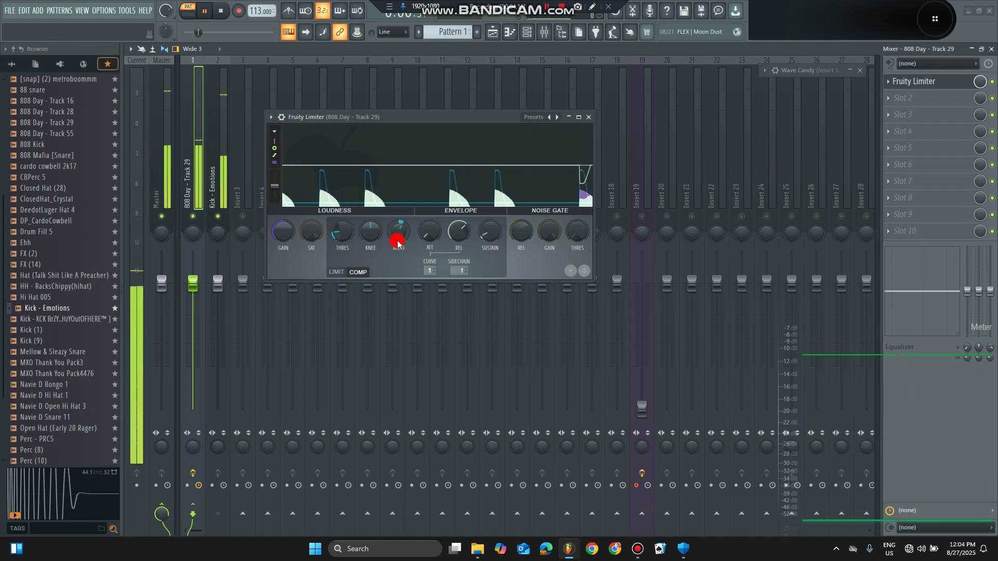
key("space")
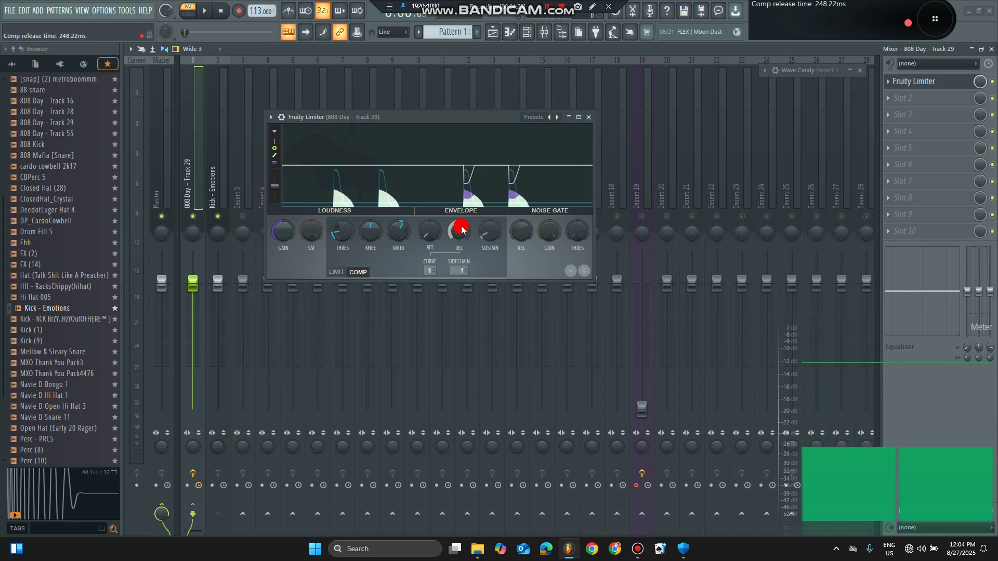
key("space")
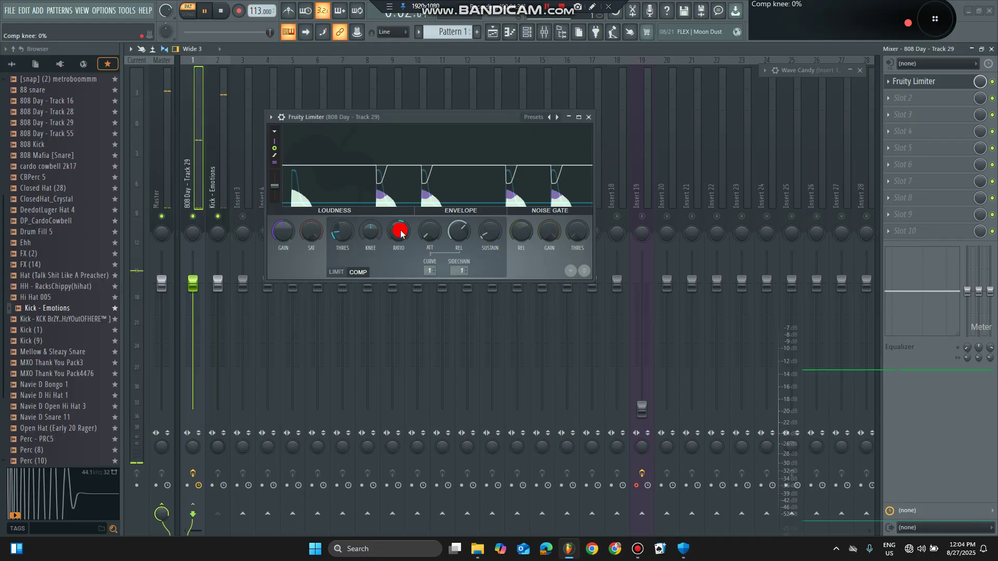
key("space")
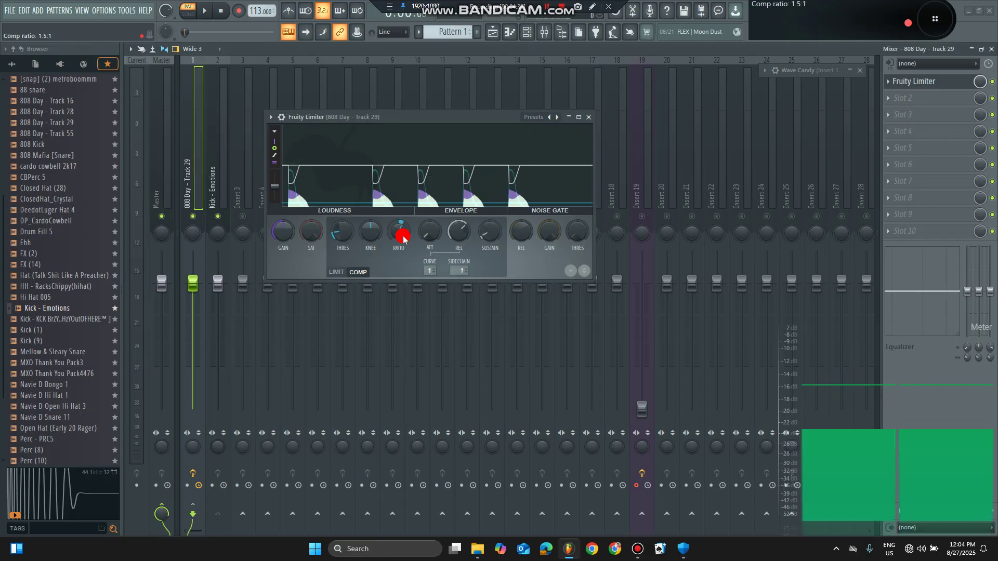
Lower the compressor threshold further and raise the ratio to about 4.7:1 while auditioning the pattern
key("space")
left_click_drag(344, 232, 344, 250)
left_click_drag(394, 230, 392, 234)
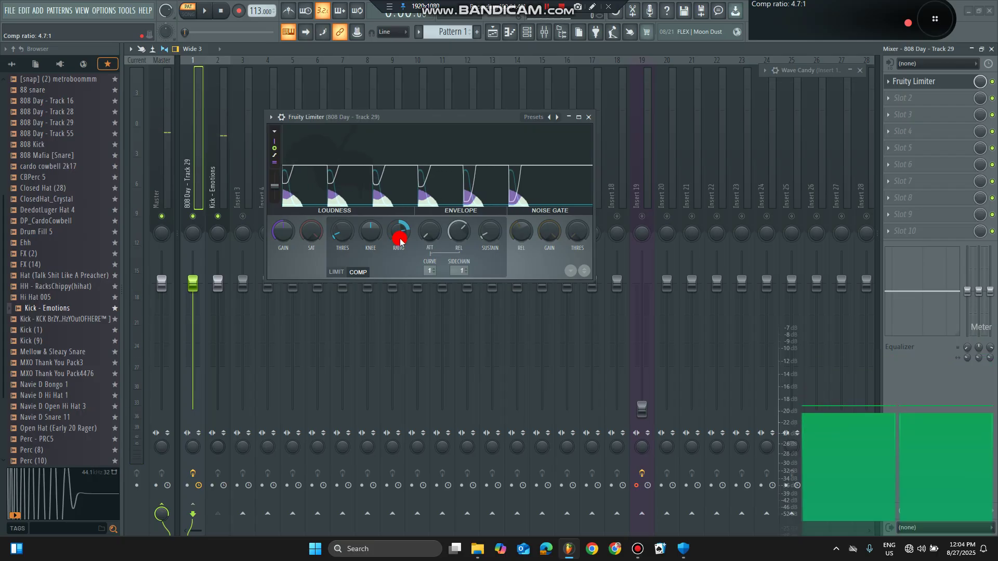
key("space")
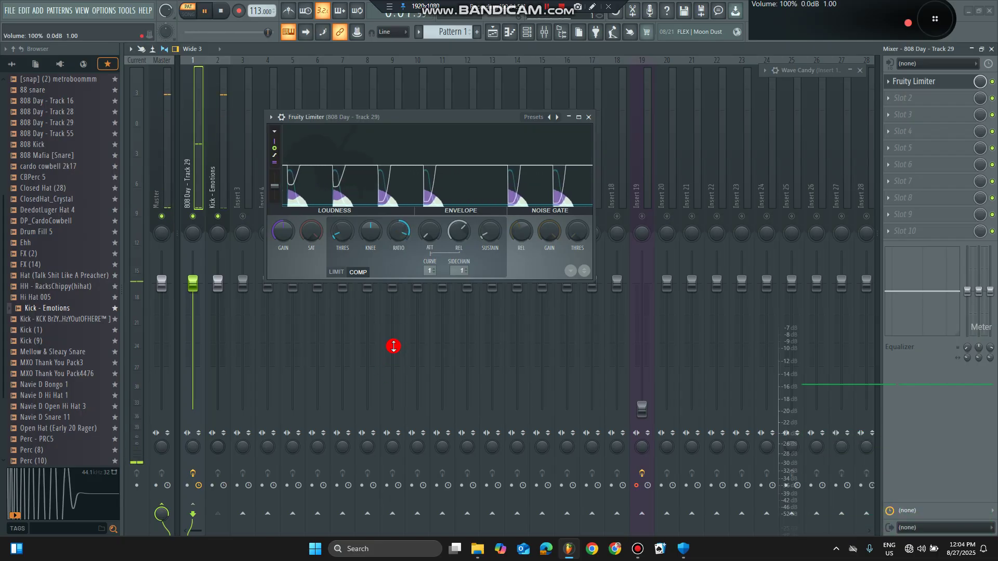
scroll(398, 233, "up", 4)
key("space")
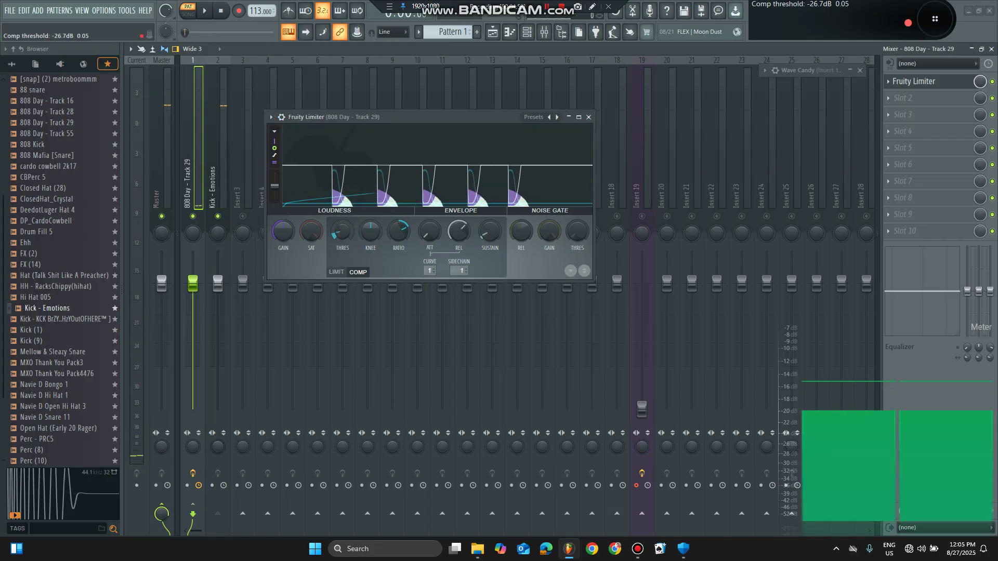
Raise the compressor threshold and fine-tune the ratio while playing the pattern to judge how the kick ducks the 808
left_click(343, 233)
key("space")
left_click(392, 231)
left_click_drag(392, 231, 392, 234)
key("space")
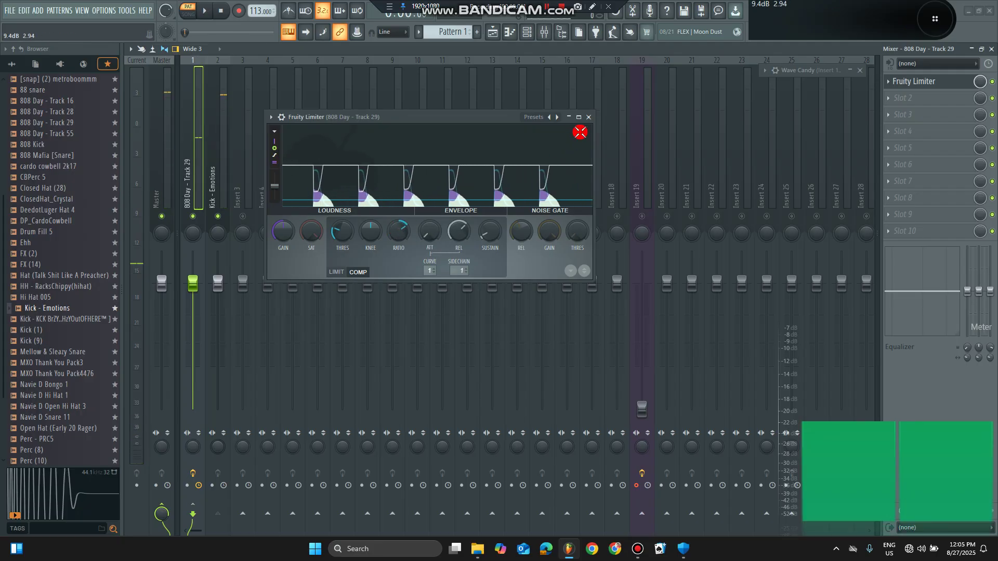
Close the Fruity Limiter window and delete the plugin from the 808 Day - Track 29 mixer track
left_click(587, 119)
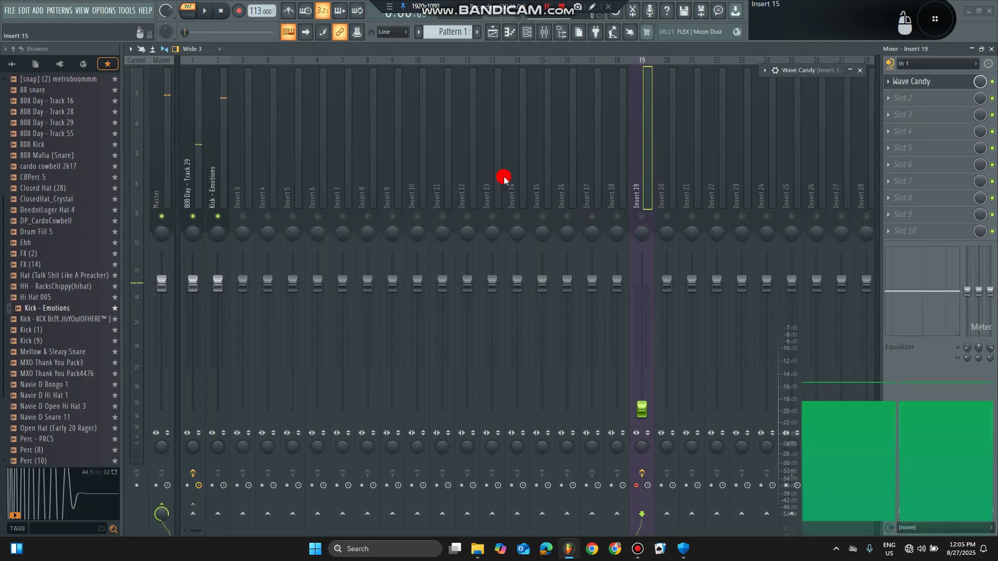
left_click(192, 193)
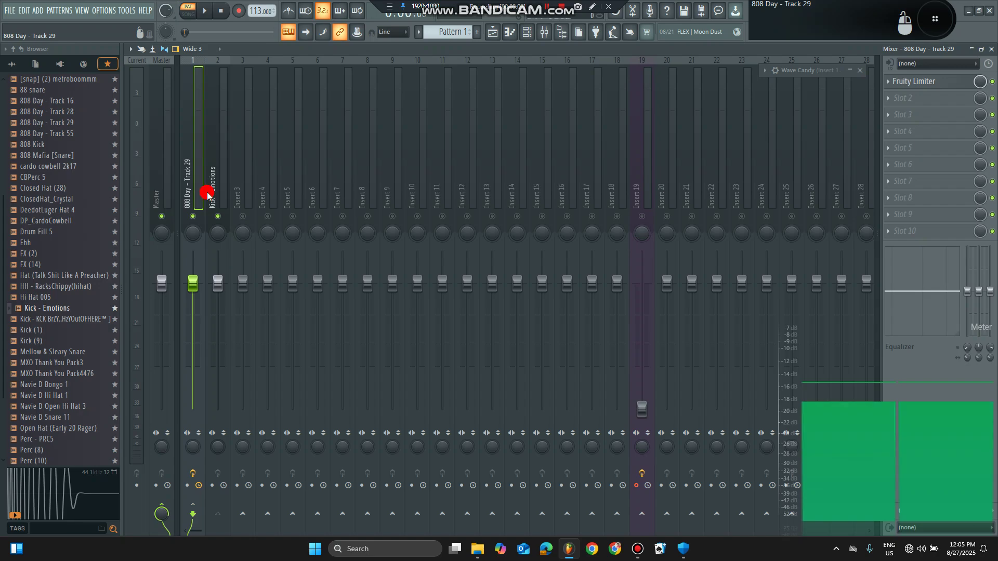
left_click(212, 193)
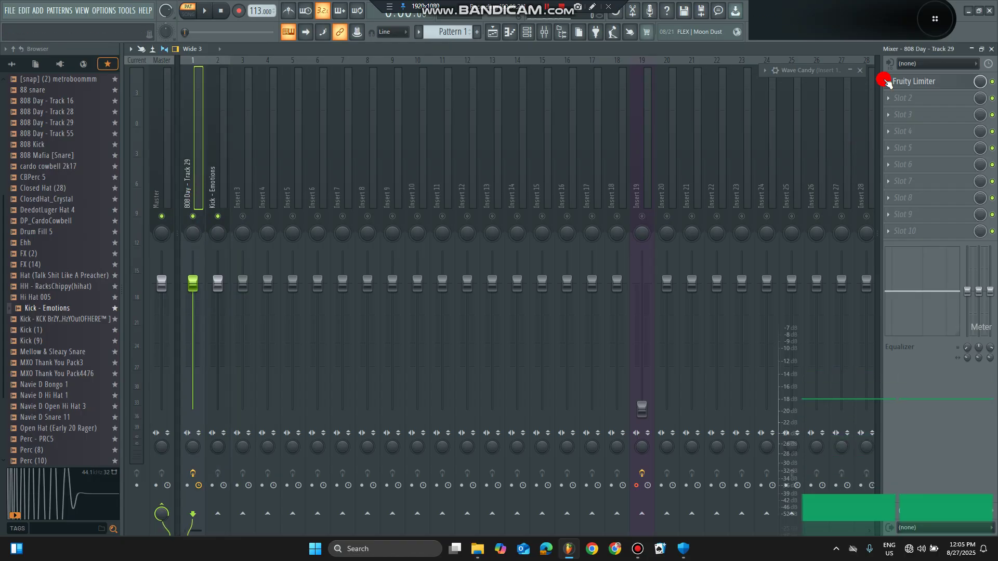
left_click(886, 82)
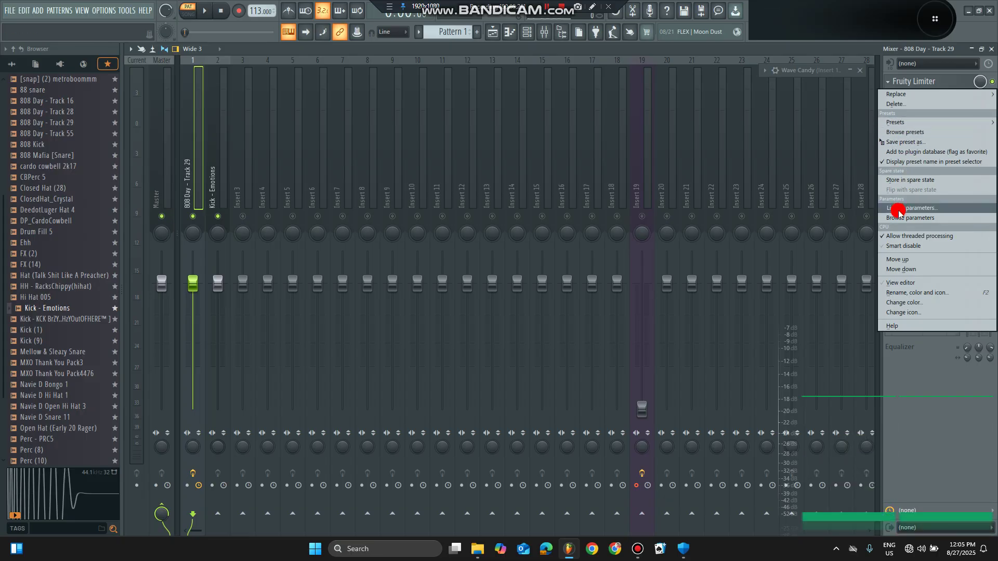
left_click(908, 105)
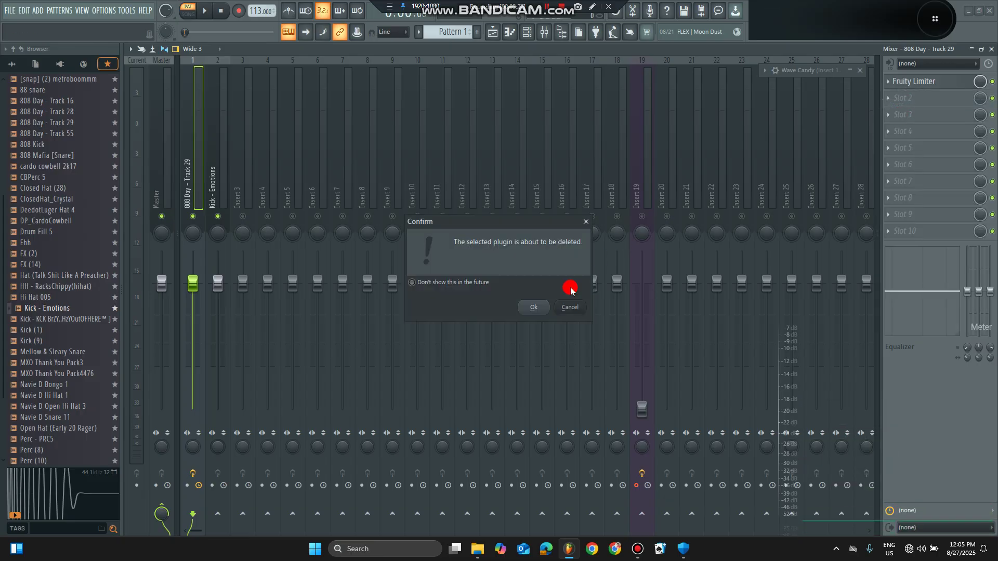
left_click(536, 307)
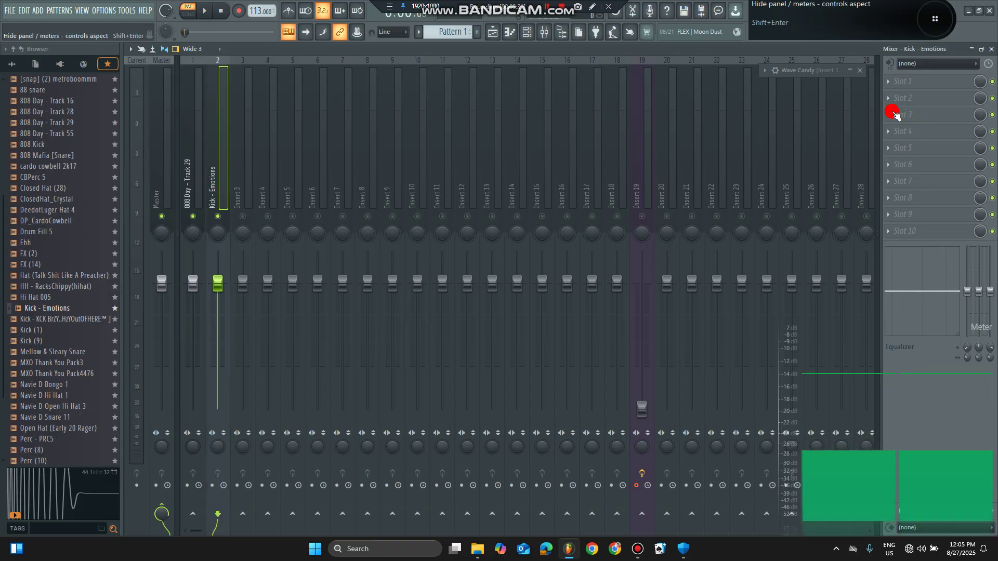
Load Fruity Peak Controller in the first effect slot of the Kick - Emotions mixer track
left_click(895, 83)
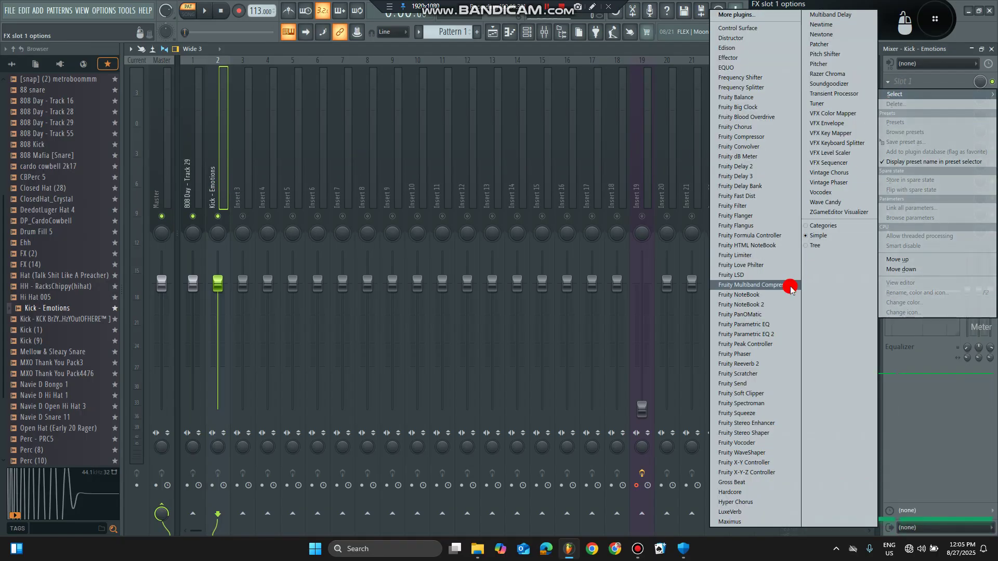
left_click(755, 348)
left_click_drag(376, 65, 570, 193)
Load Fruity Parametric EQ 2 in the first effect slot of the 808 Day - Track 29 mixer track
left_click(188, 179)
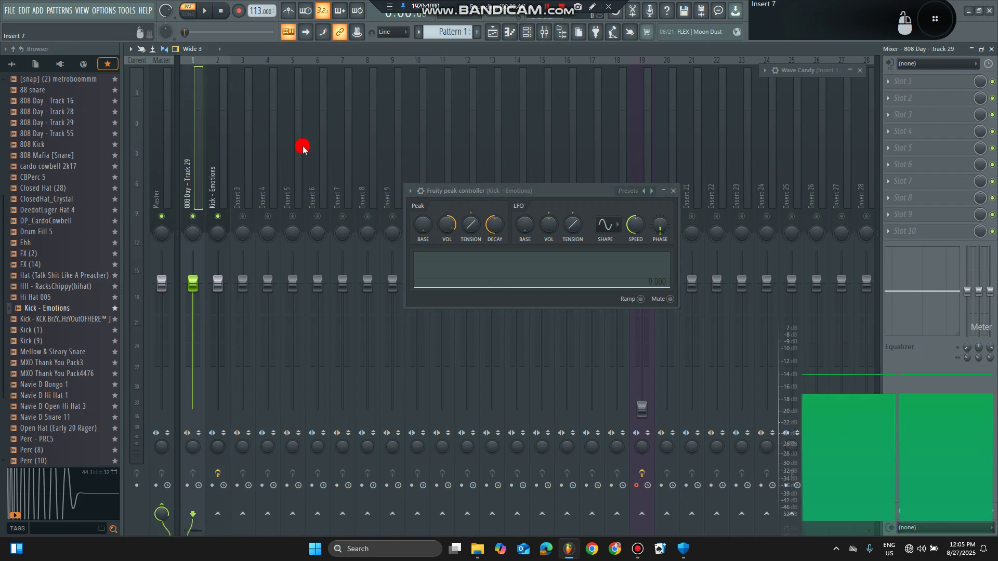
left_click(911, 87)
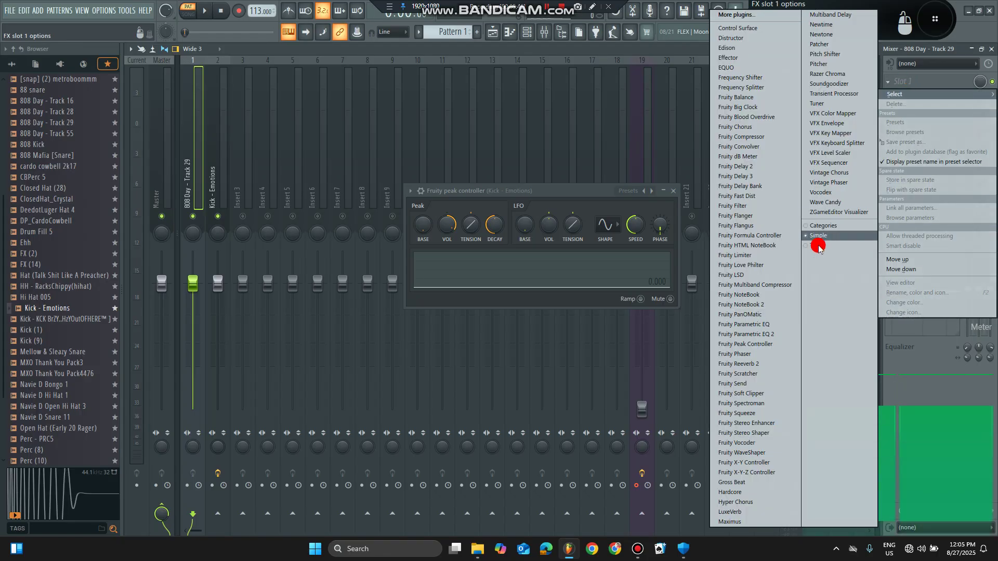
left_click(746, 334)
Arrange the Parametric EQ 2 and Peak Controller windows side by side without overlap
left_click_drag(421, 121, 243, 110)
left_click_drag(522, 188, 723, 204)
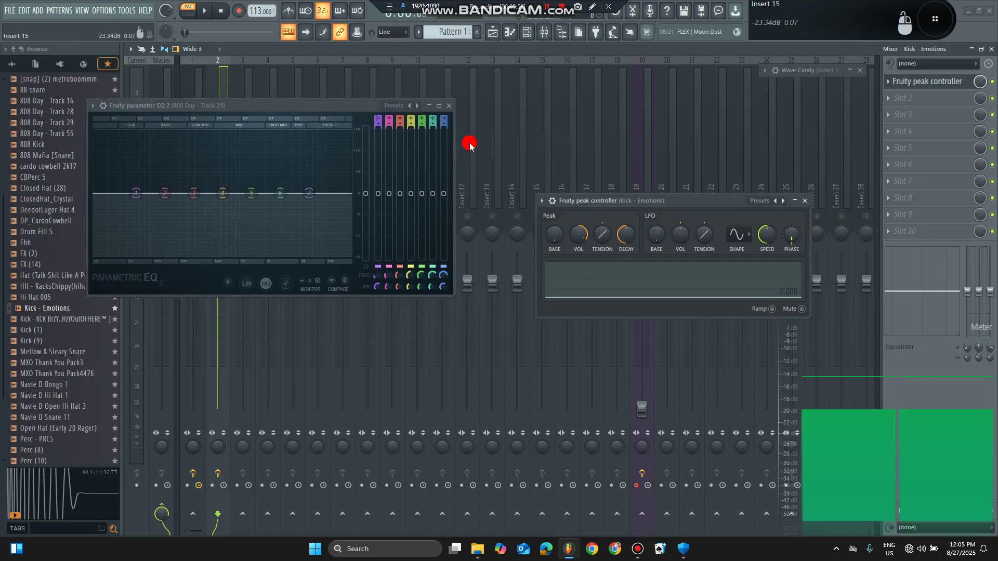
left_click_drag(362, 106, 431, 229)
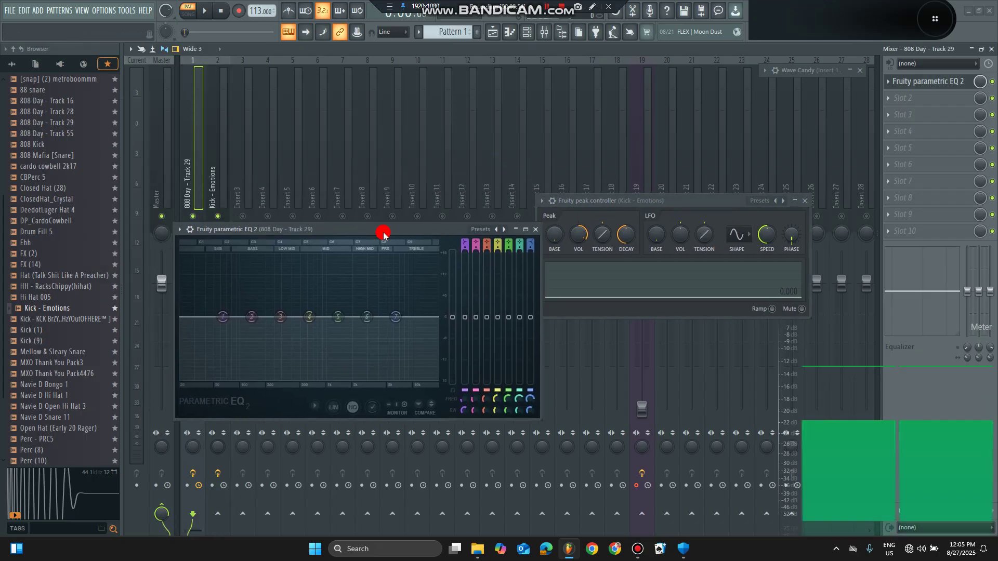
left_click_drag(361, 229, 359, 229)
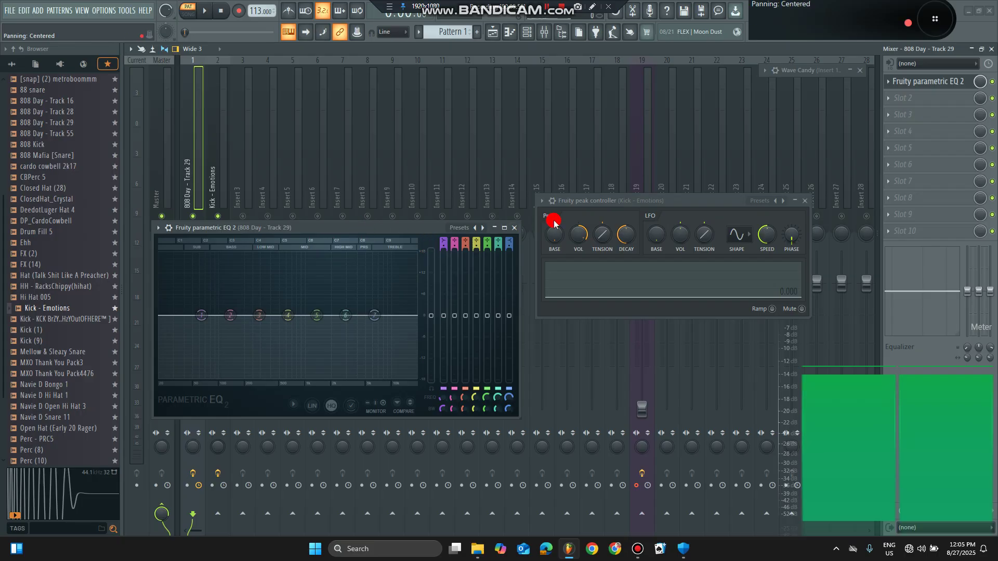
left_click_drag(678, 209, 699, 214)
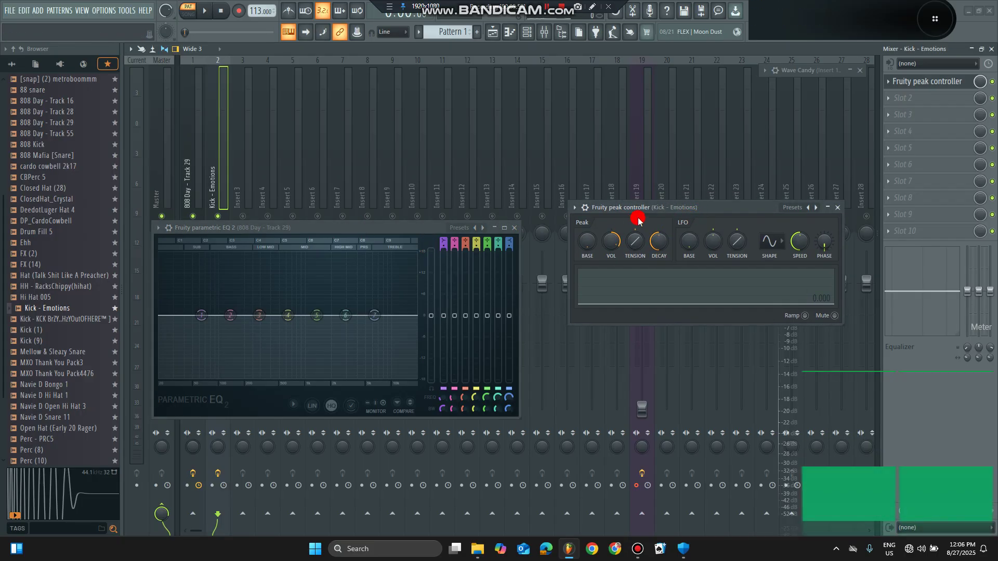
left_click_drag(417, 228, 446, 187)
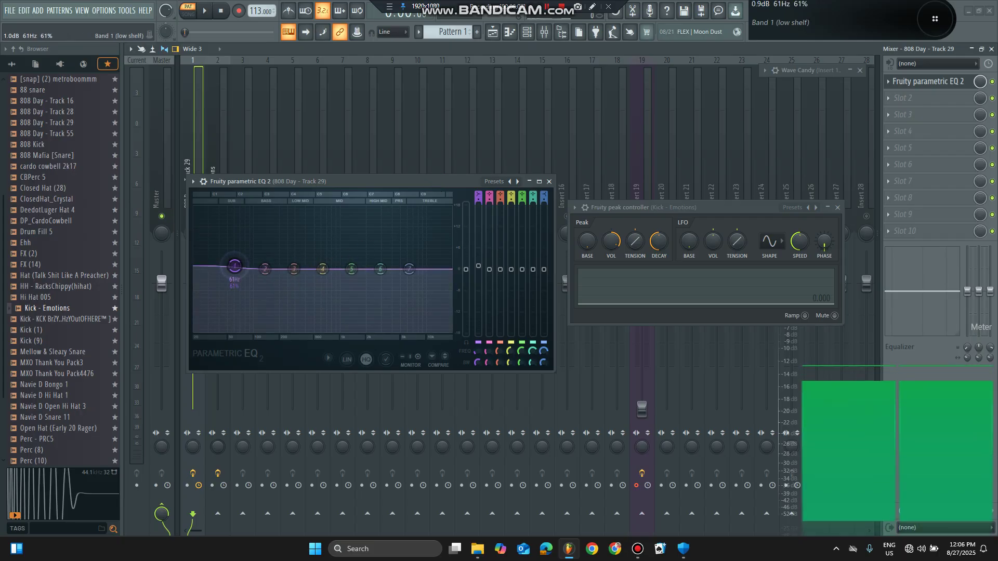
Link the 808 EQ's band 1 level to the internal controller Peak ctrl - Peak with the Inverted mapping formula
left_click_drag(479, 272, 478, 271)
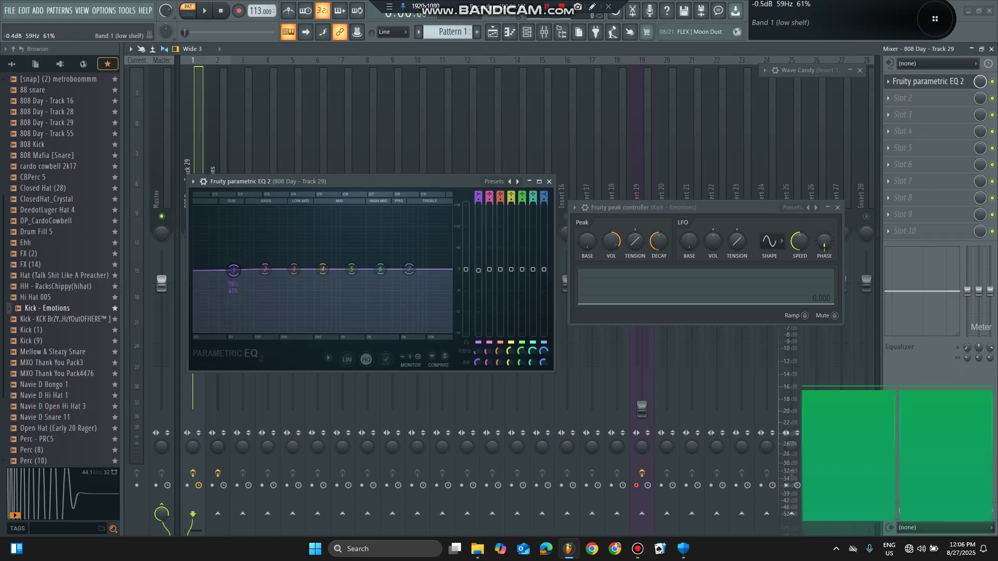
right_click(479, 272)
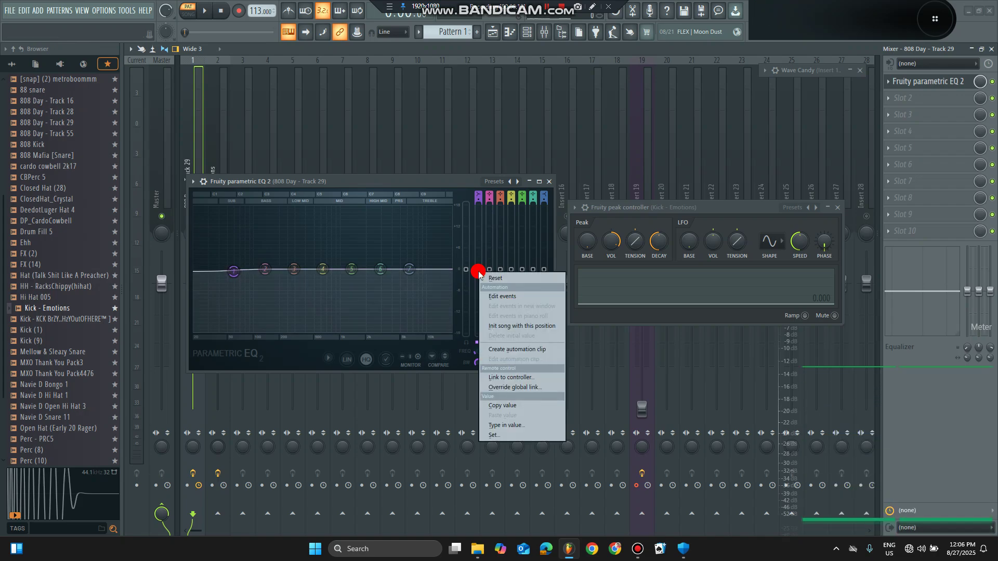
left_click(522, 378)
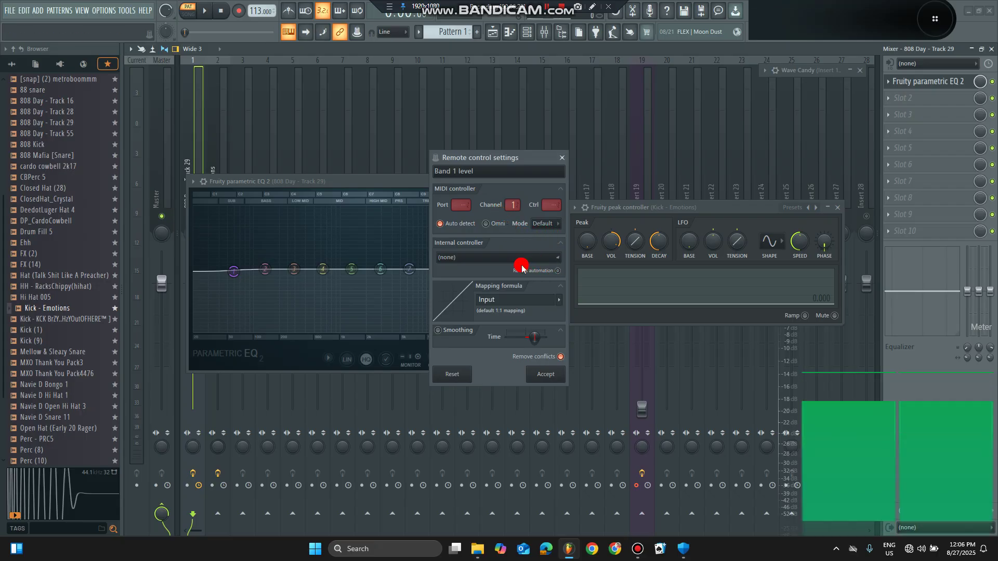
left_click(489, 260)
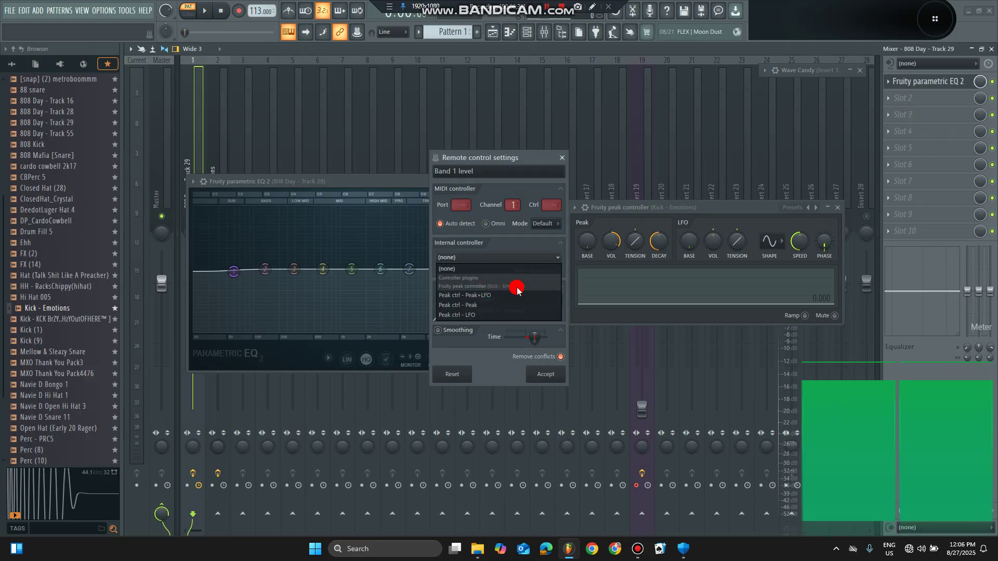
left_click(474, 309)
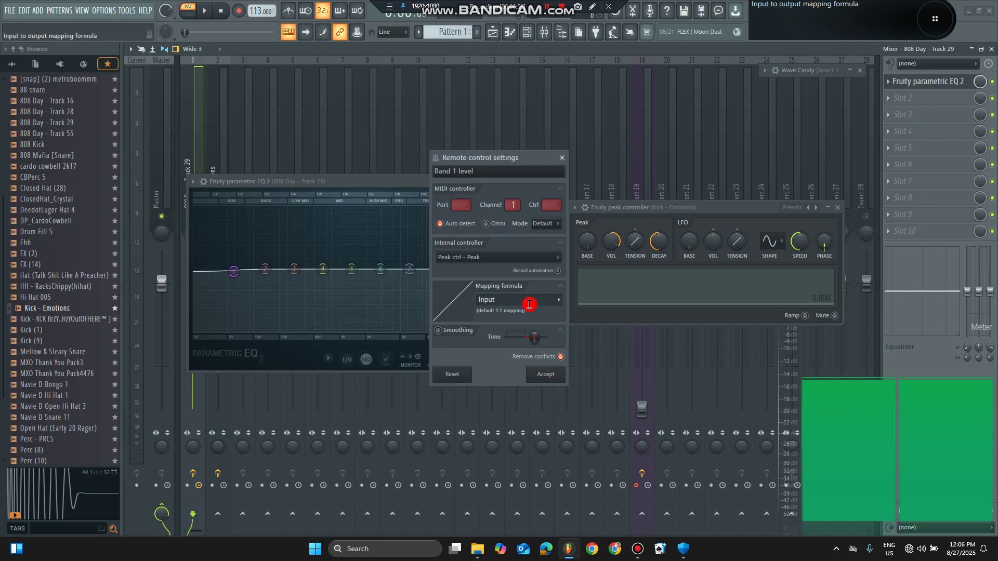
left_click(559, 306)
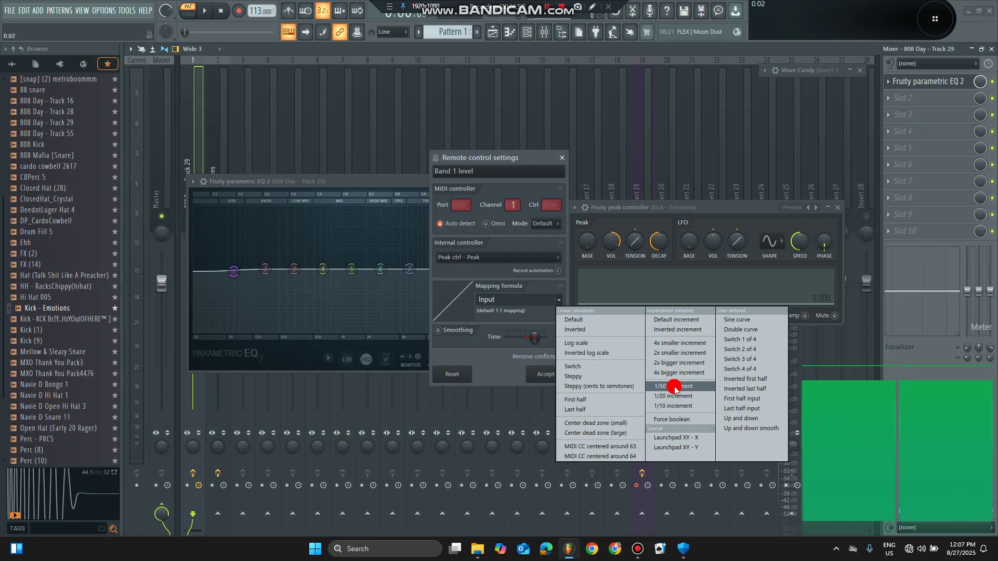
left_click(582, 331)
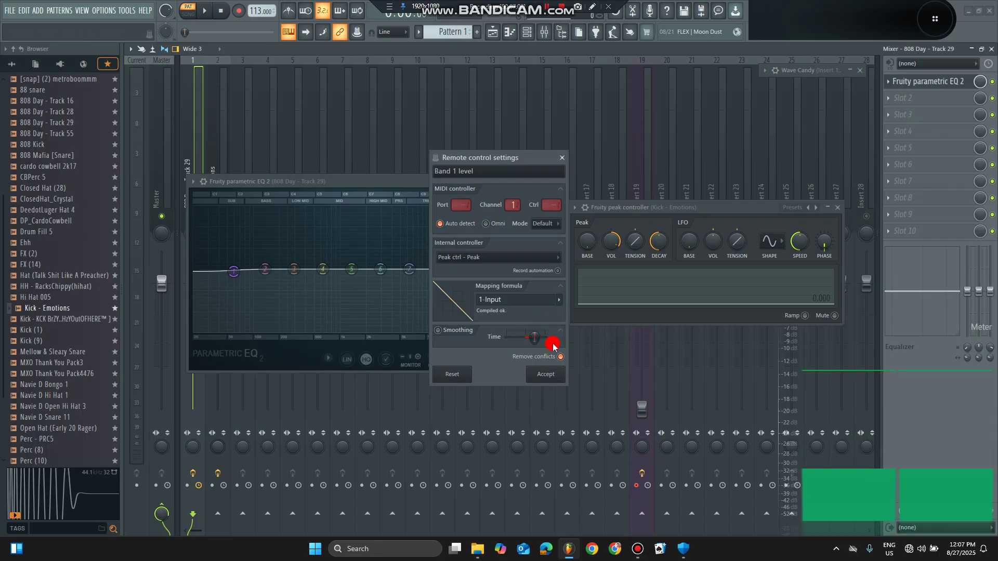
left_click(546, 375)
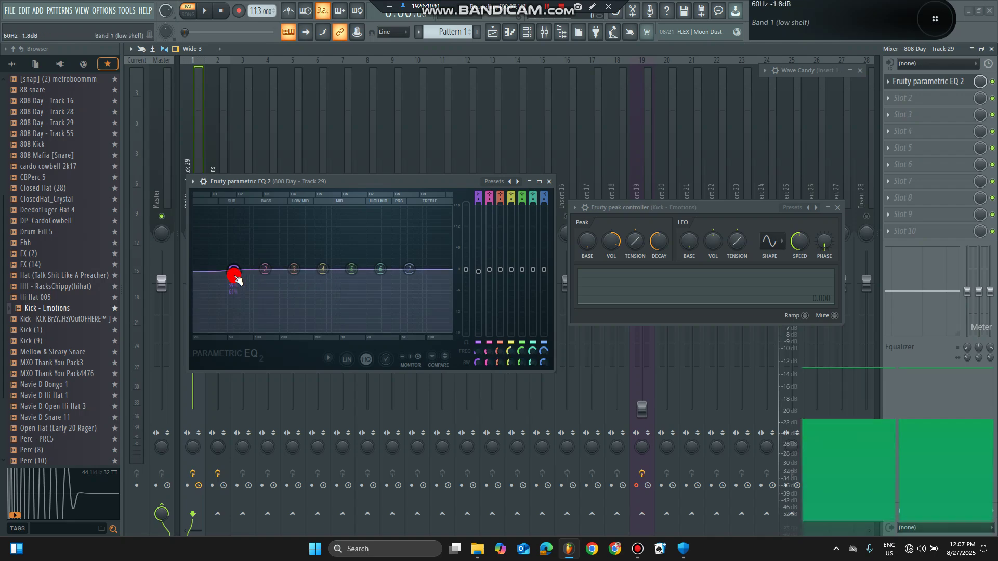
Play the pattern to check the link and set the peak controller's base level to about 50% so the EQ curve rests flat
key("space")
left_click_drag(236, 281, 265, 269)
key("space")
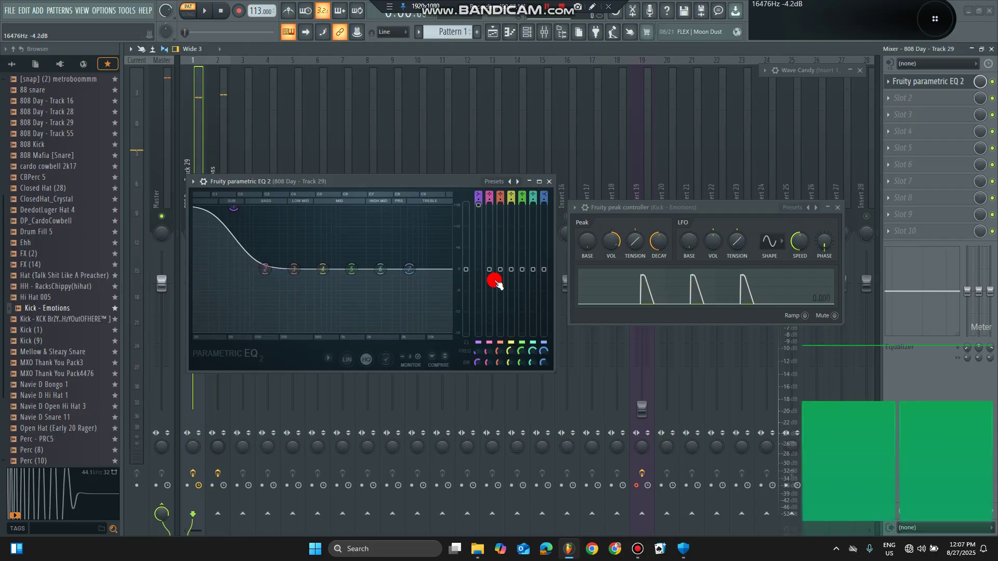
left_click(588, 255)
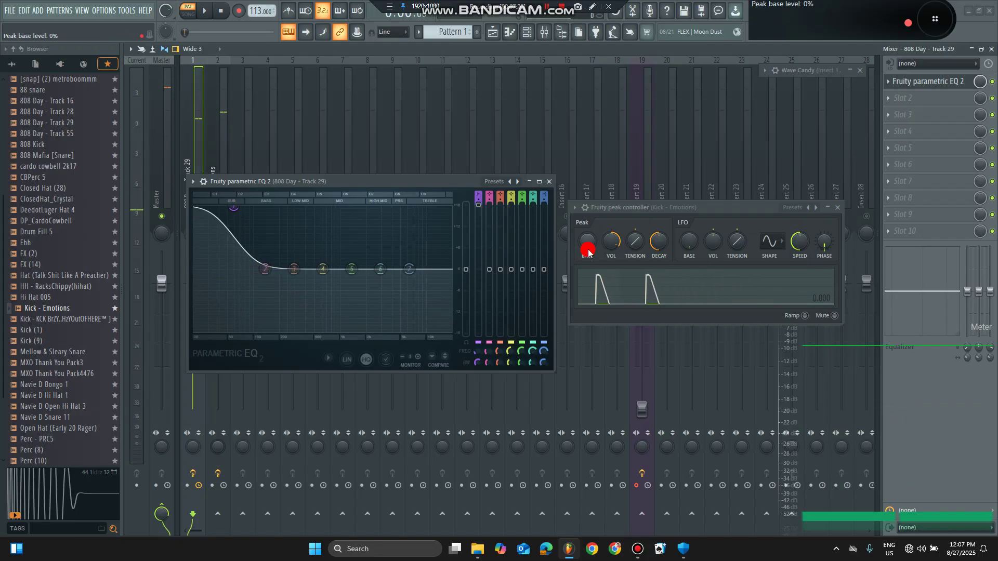
left_click_drag(590, 250, 590, 231)
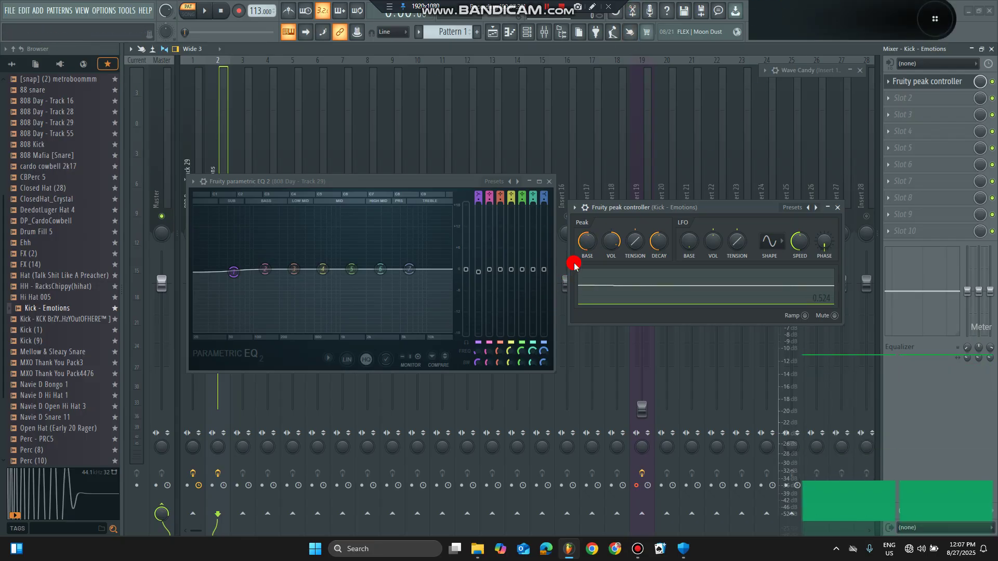
left_click_drag(586, 241, 587, 243)
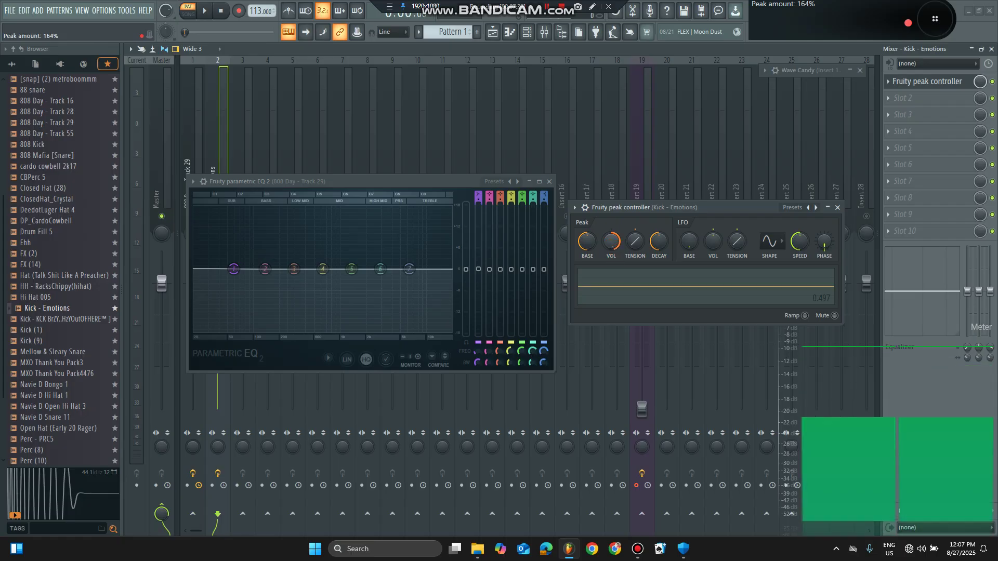
Lower the peak controller's peak volume amount to about 60%, auditioning the pattern before and after the change
left_click(614, 249)
key("space")
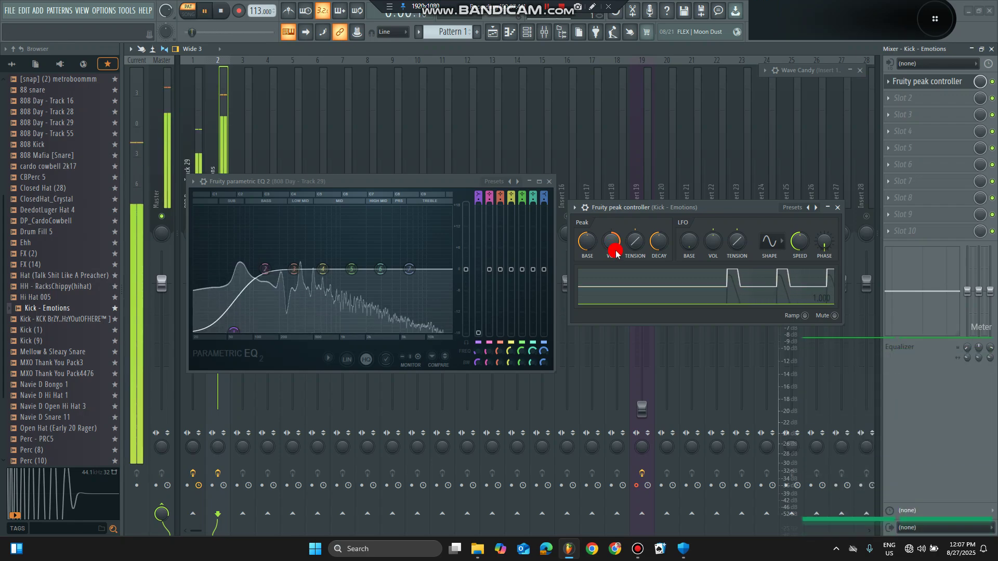
key("space")
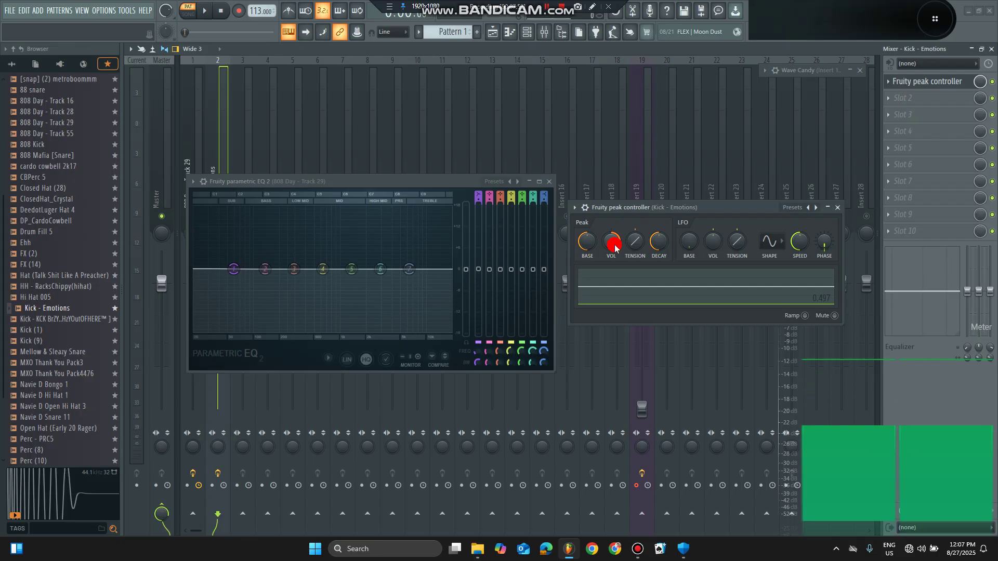
left_click_drag(614, 249, 615, 256)
key("space")
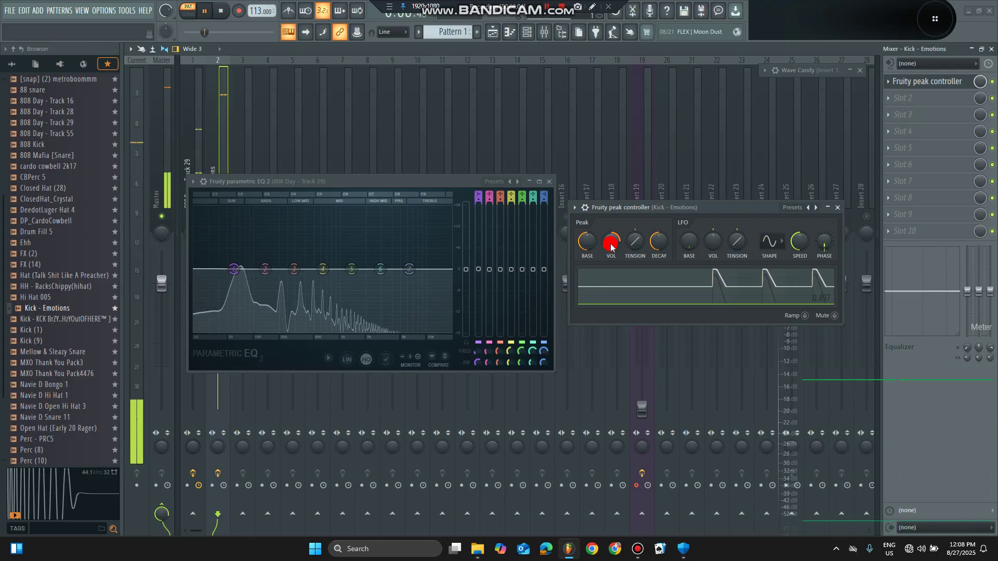
key("space")
Raise the frequency of the 808 EQ's band 1 to just below band 2 while the pattern plays
left_click(487, 352)
key("space")
left_click_drag(488, 352, 473, 351)
left_click(574, 274)
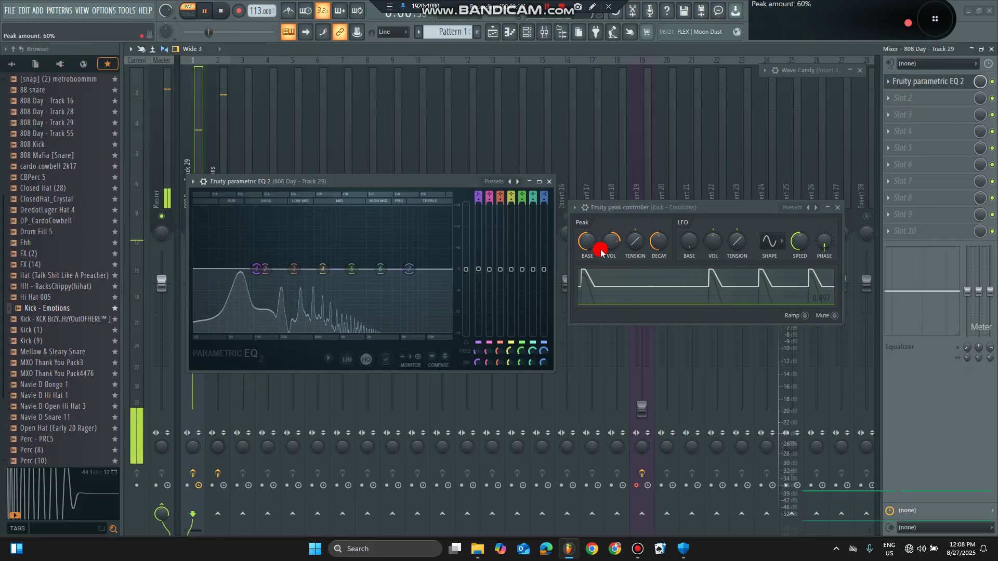
Fine-tune the peak volume amount while auditioning the pattern, and close the EQ and Peak Controller windows
left_click_drag(611, 240, 611, 268)
key("space")
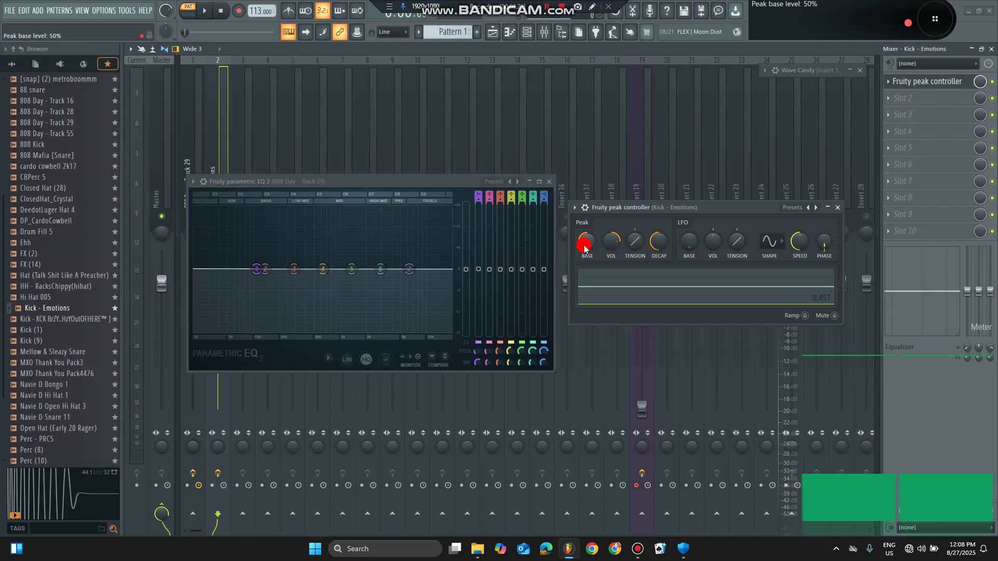
key("space")
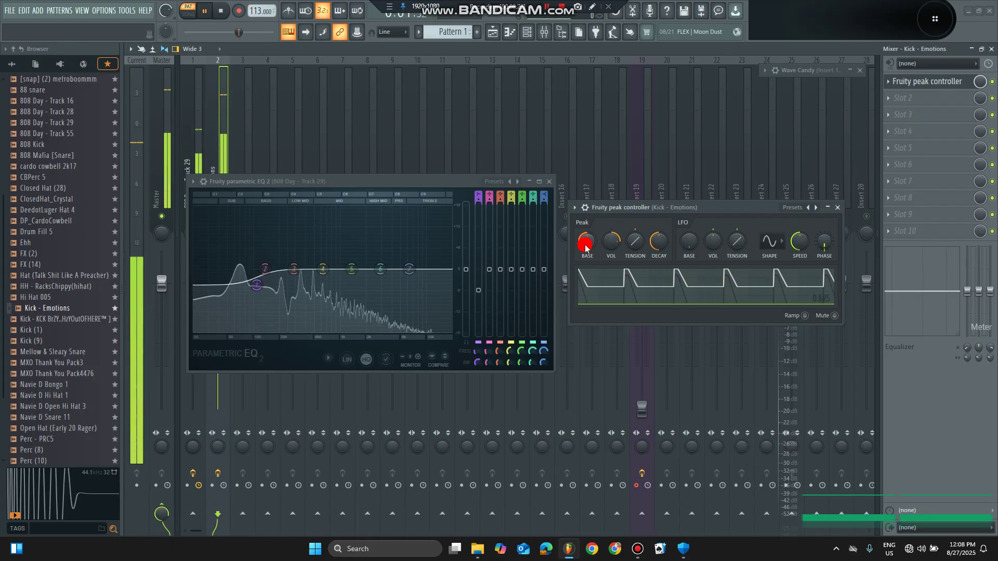
key("space")
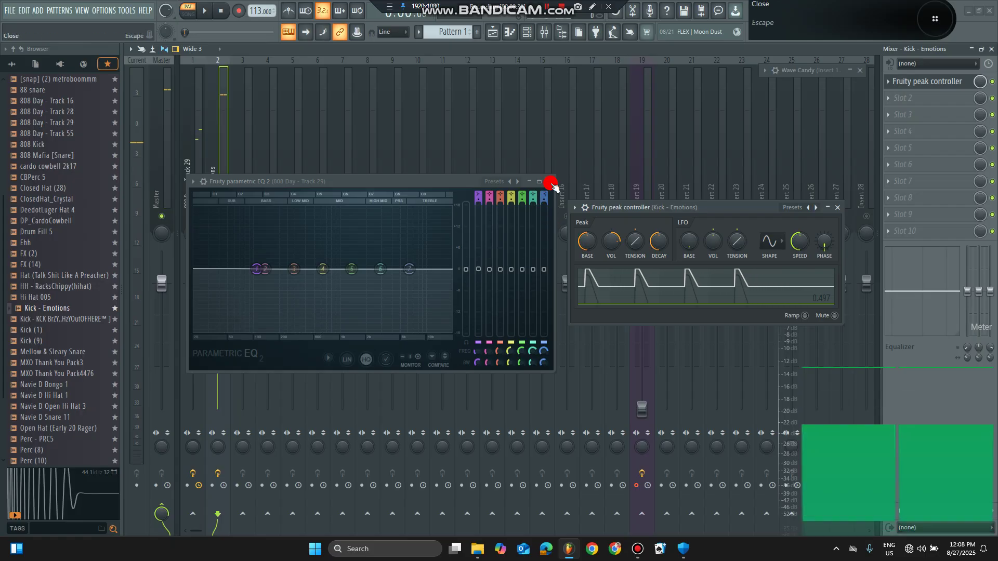
left_click(549, 182)
left_click(835, 209)
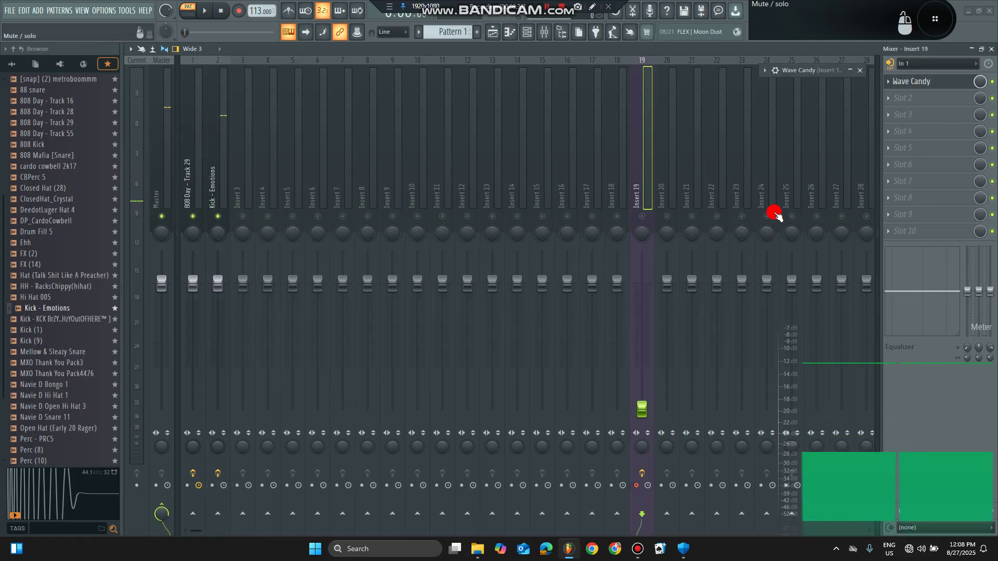